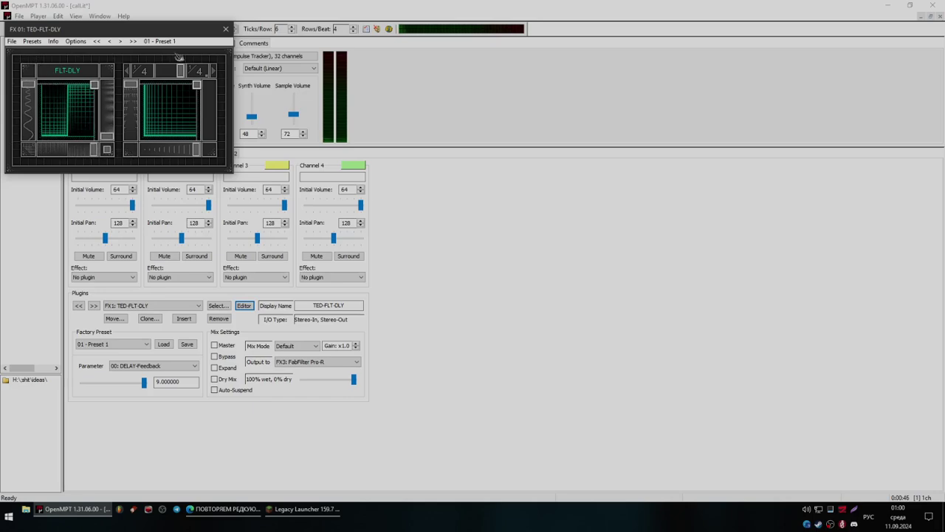
- Close the TED-FLT-DLY plugin editor and set the song's ticks per row to 1
left_click(225, 28)
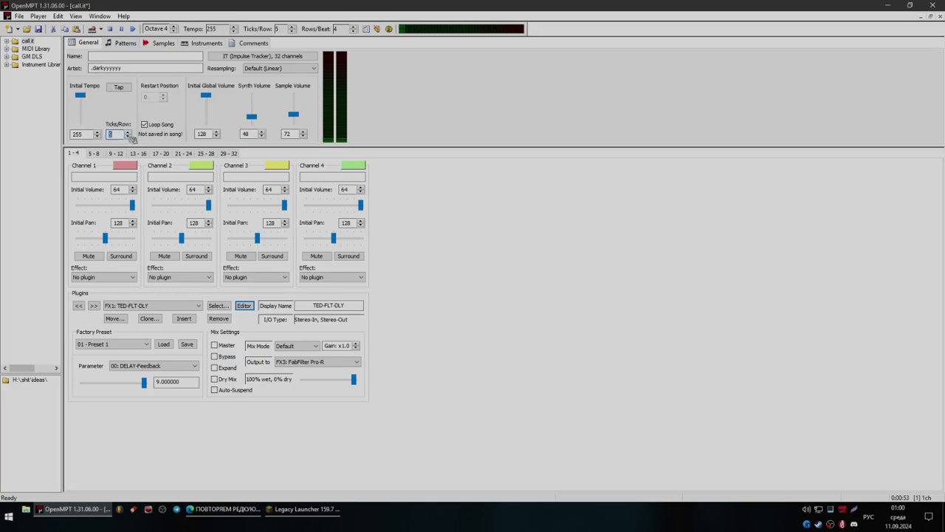
left_click(120, 43)
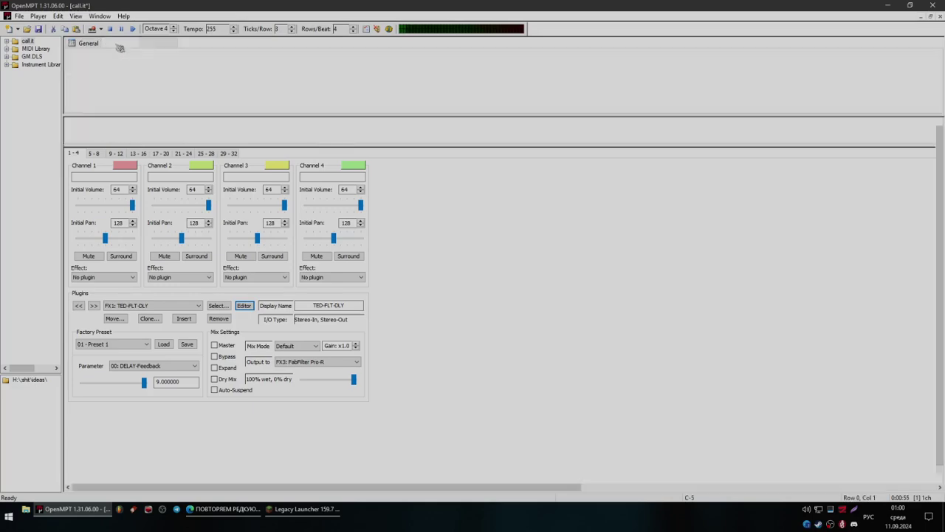
left_click(92, 44)
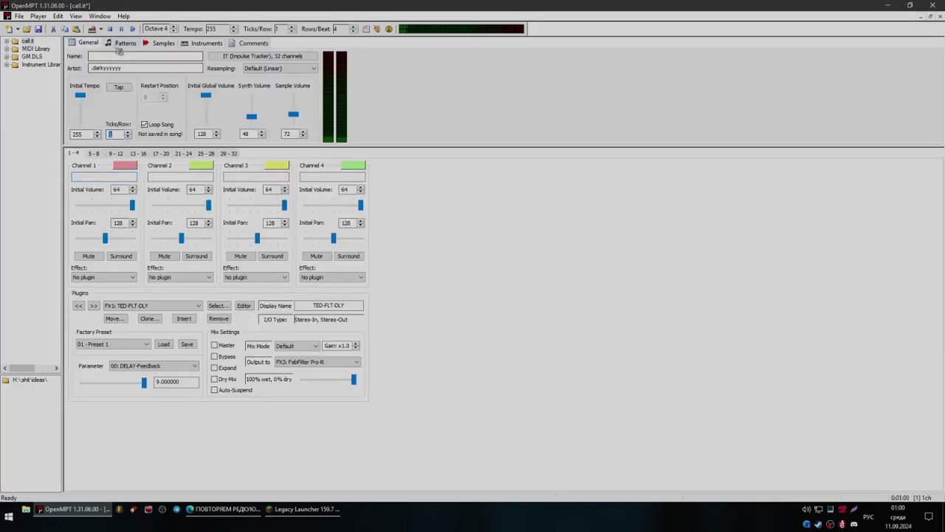
- Open the editor of the FX2 mda Detune plugin, raise Detune to 827‰ and play the song to hear it
left_click(155, 304)
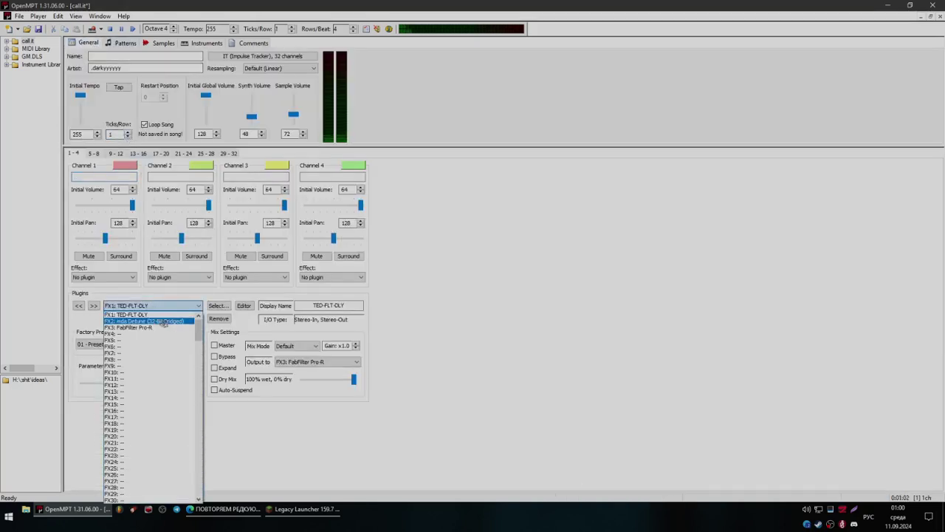
left_click(163, 321)
left_click(244, 306)
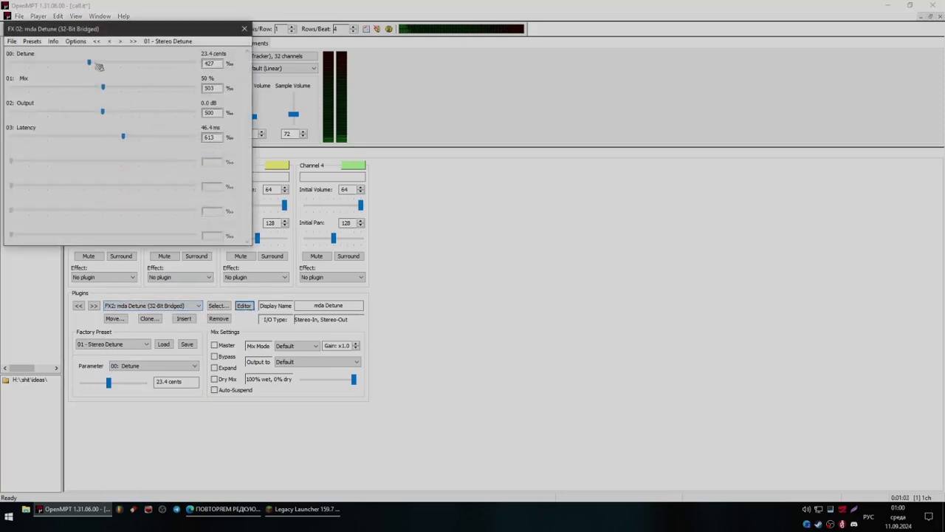
left_click_drag(234, 28, 258, 63)
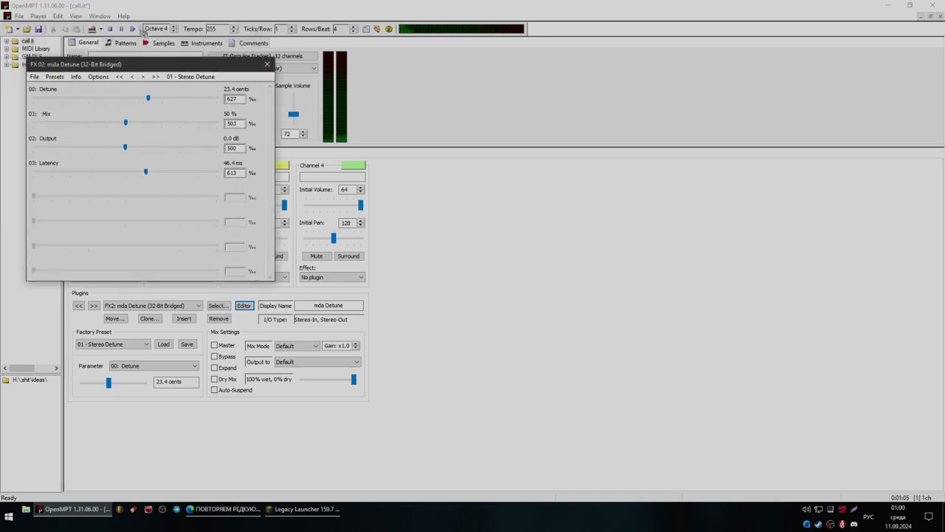
left_click(133, 29)
left_click(176, 100)
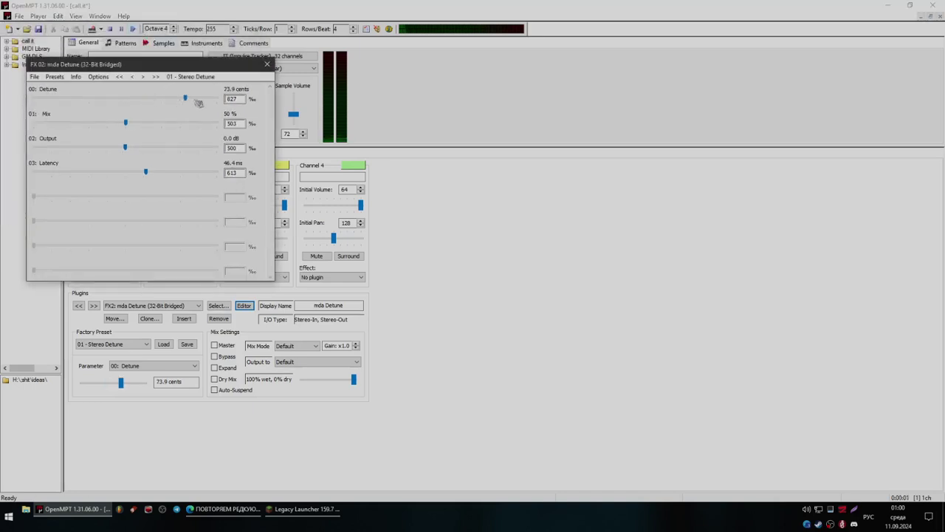
left_click(134, 29)
- Raise mda Detune's Mix to 1000‰ and replay the song to check the sound
left_click(189, 132)
left_click(134, 29)
left_click_drag(170, 129, 192, 126)
left_click(133, 29)
- Raise mda Detune's Output and Latency to 1000‰ each, replaying the song after each change
left_click_drag(128, 149, 179, 151)
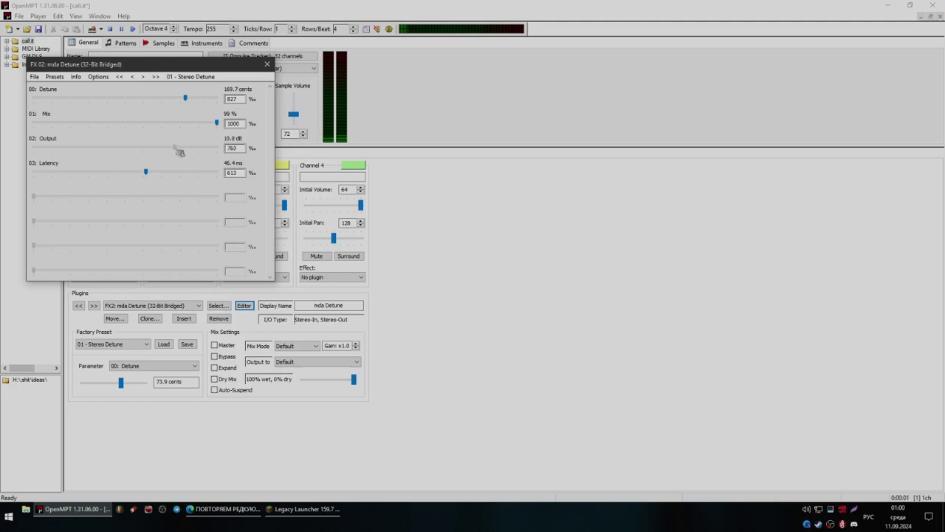
left_click(133, 29)
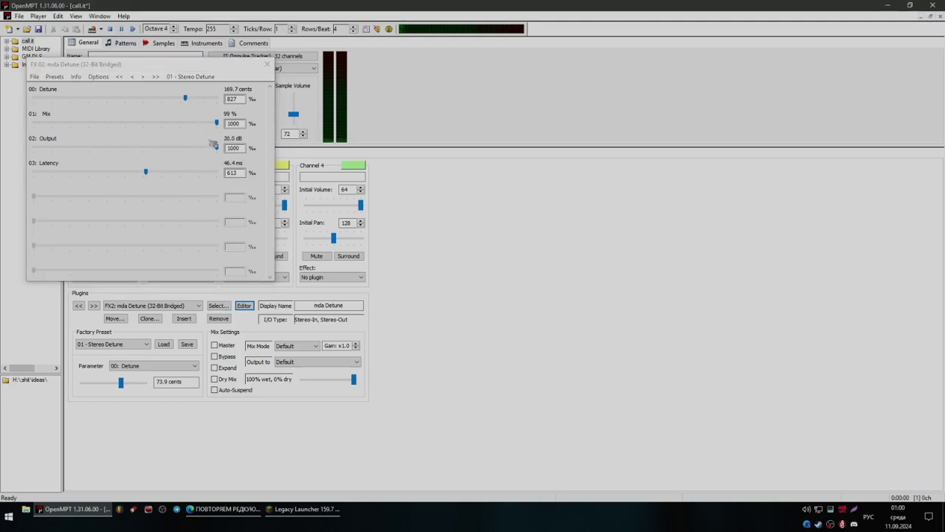
left_click_drag(150, 173, 274, 174)
left_click(134, 29)
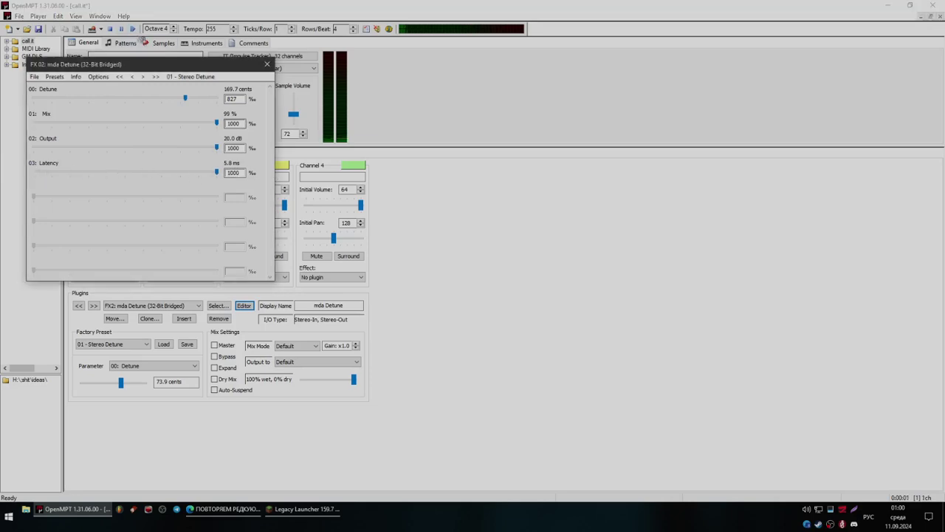
- Reopen the mda Detune editor, play the song to check the effect, and close the editor
left_click(267, 64)
left_click(244, 305)
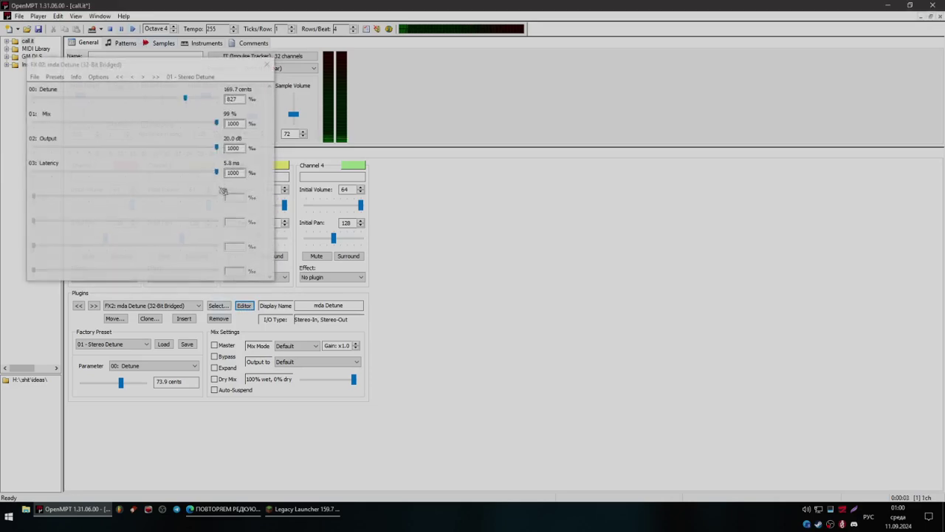
left_click(134, 29)
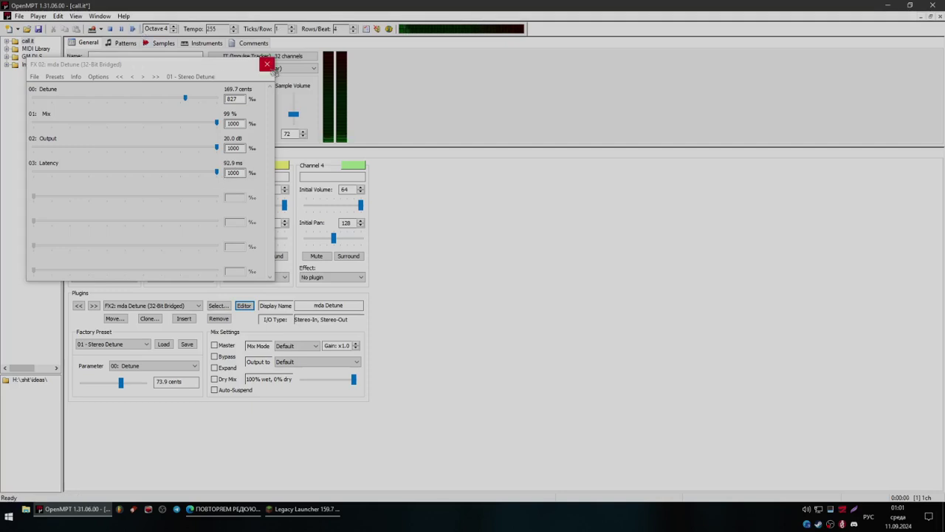
left_click(270, 67)
- Assign FabFilter Pro-R to plugin slot FX3 and bring up its editor near the middle of the workspace
left_click(184, 318)
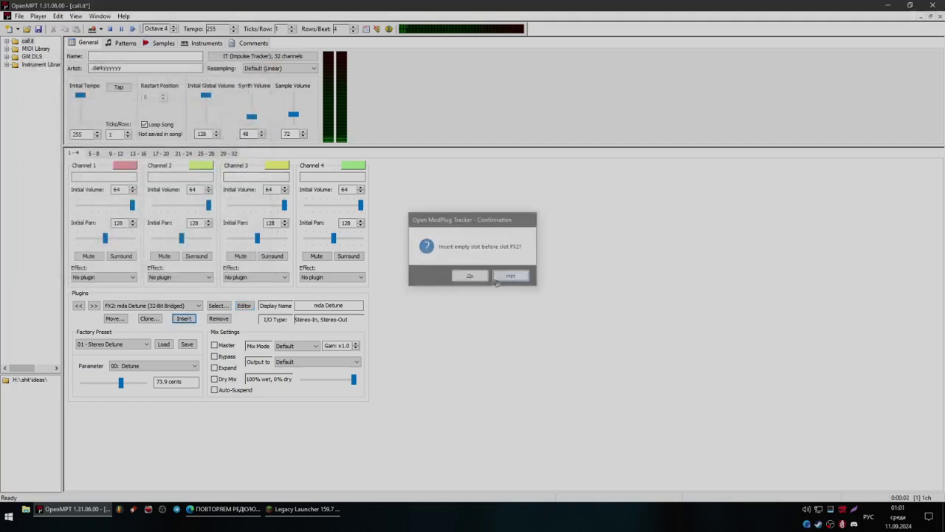
left_click(496, 279)
left_click(151, 305)
left_click(155, 338)
left_click(218, 305)
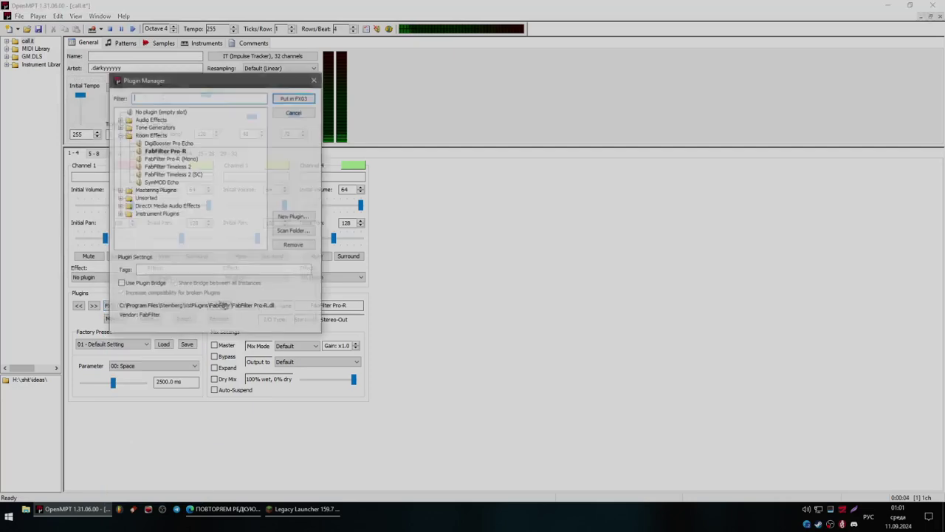
left_click(293, 98)
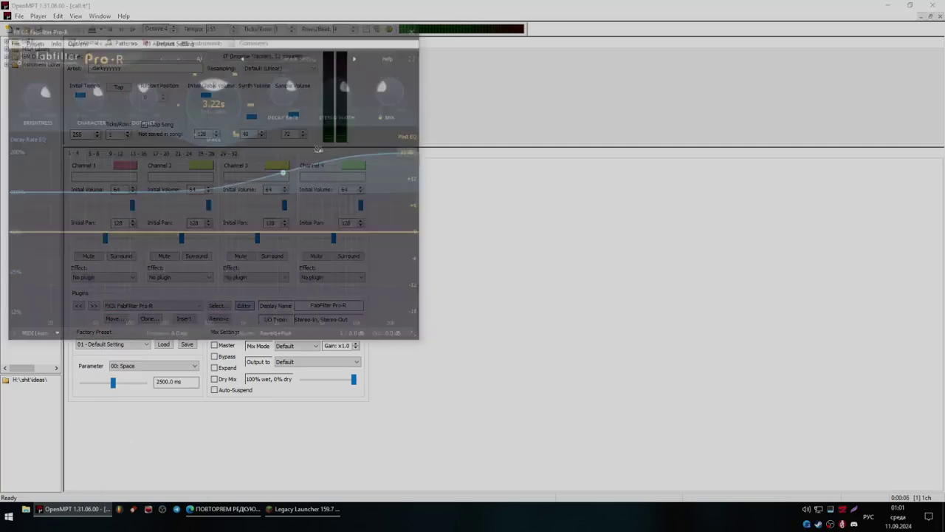
left_click_drag(236, 30, 395, 131)
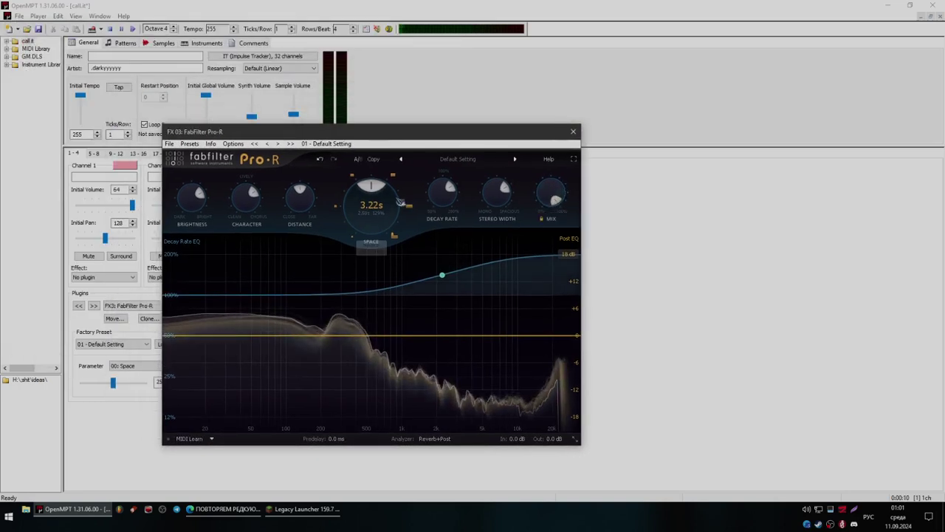
- Turn Pro-R's Decay Rate, Stereo Width, Character and Brightness to maximum and its Distance to minimum
mouse_move(457, 194)
left_click_drag(455, 214, 449, 217)
mouse_move(506, 190)
left_mouse_down()
mouse_move(512, 206)
mouse_move(505, 204)
left_mouse_up()
mouse_move(254, 205)
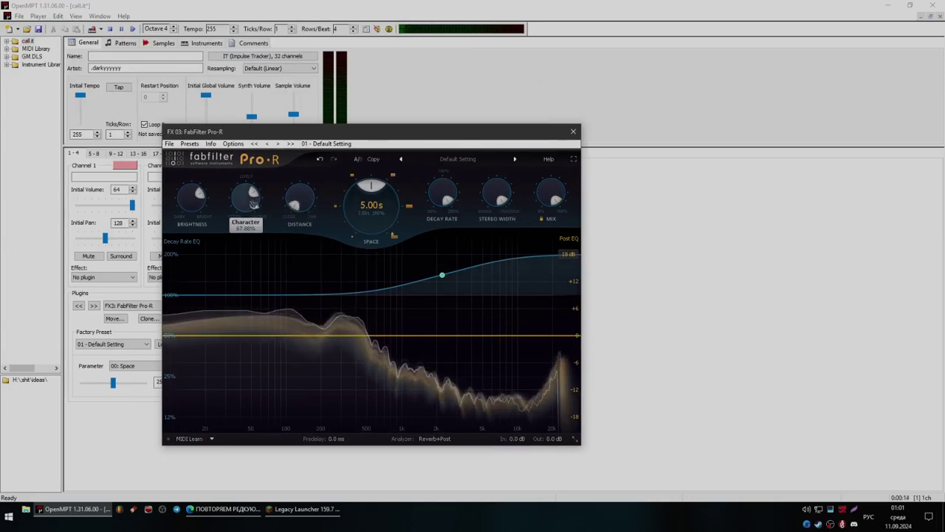
scroll(260, 203, "up", 2)
mouse_move(203, 200)
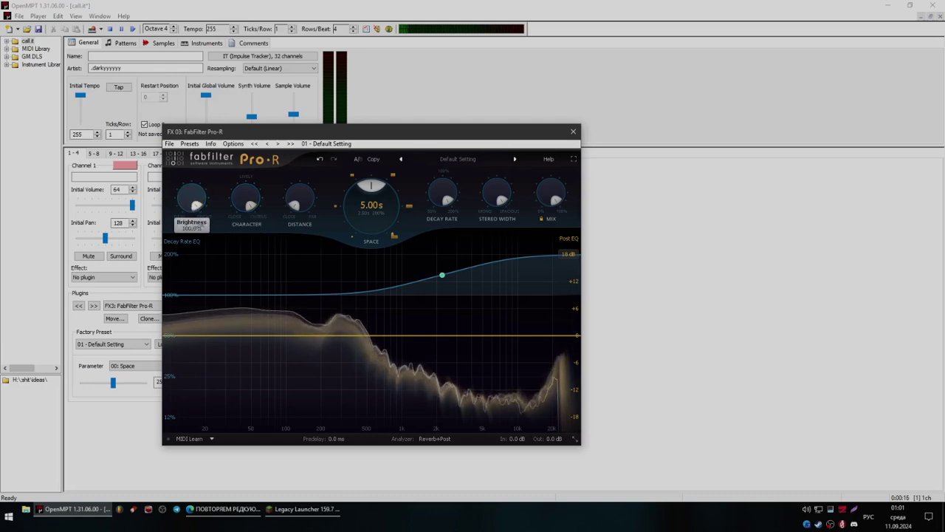
- Shape Pro-R's Post EQ with 30 dB boosts at about 85 Hz and 1 kHz and a 30 dB cut at about 260 Hz
left_click_drag(391, 334, 280, 99)
left_click_drag(471, 333, 408, 227)
left_click_drag(342, 301, 338, 427)
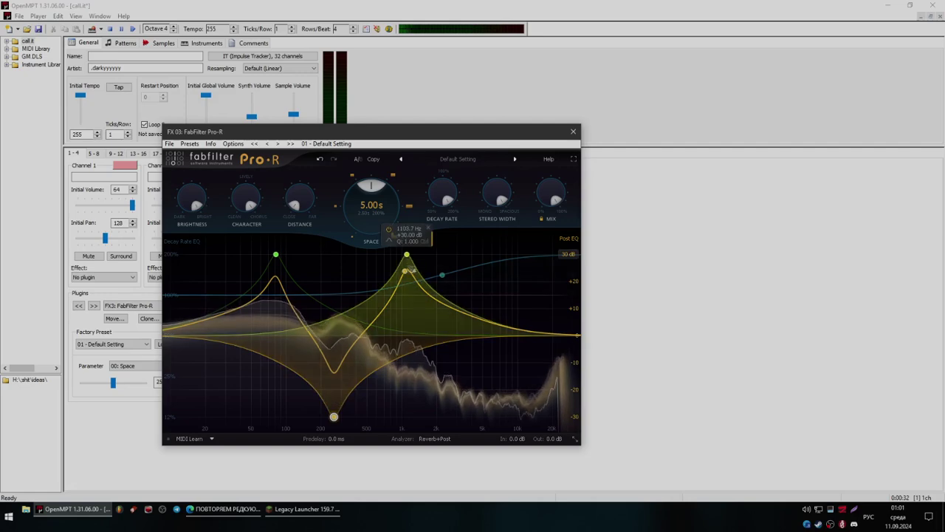
left_click_drag(407, 255, 403, 252)
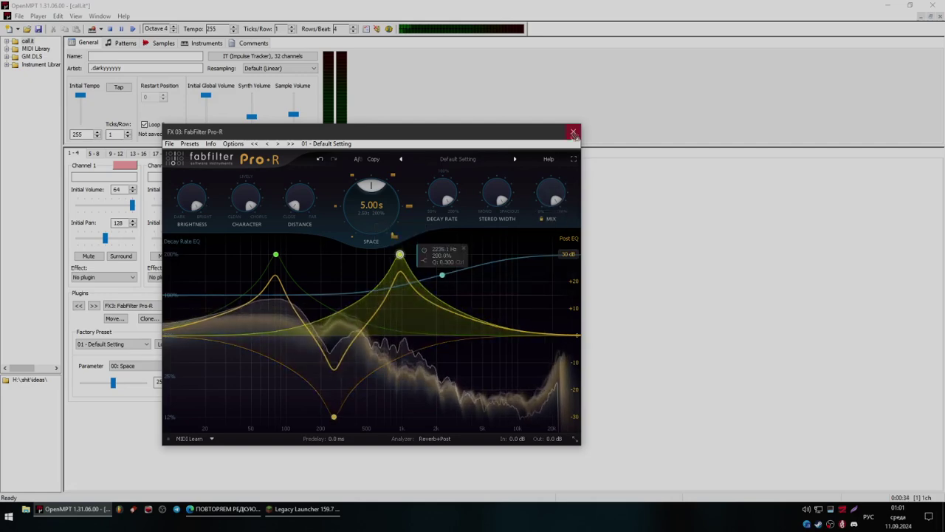
left_click(573, 131)
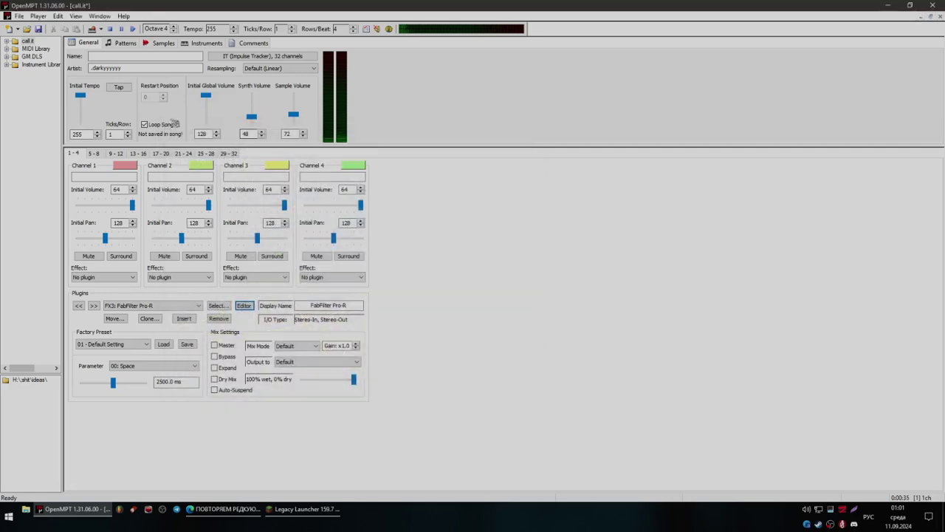
- View pattern 1 in the pattern editor and return to the general song settings
left_click(124, 42)
left_click(72, 128)
left_click(530, 208)
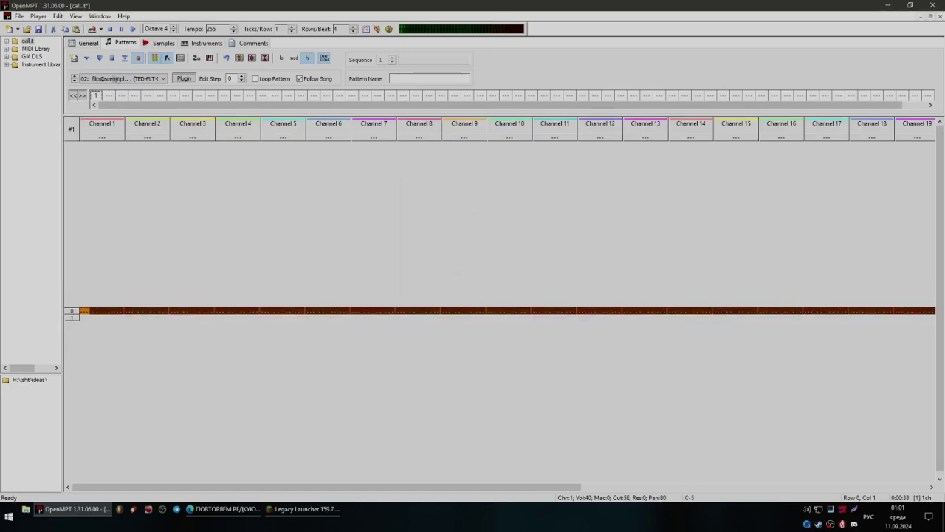
left_click(88, 45)
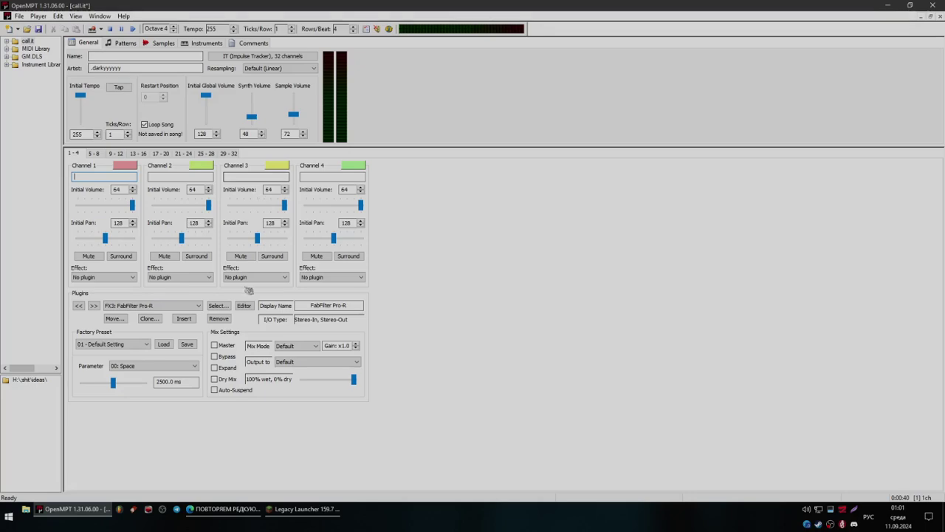
- Move Pro-R's high-shelf Decay Rate EQ band to about 3.8 kHz at 200% and close the editor
left_click(244, 305)
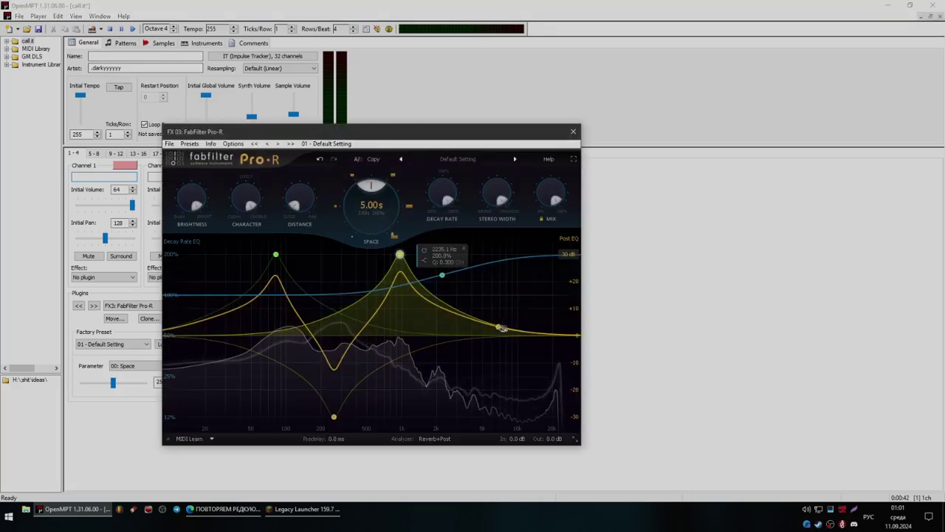
left_click_drag(444, 284, 462, 244)
left_click(573, 131)
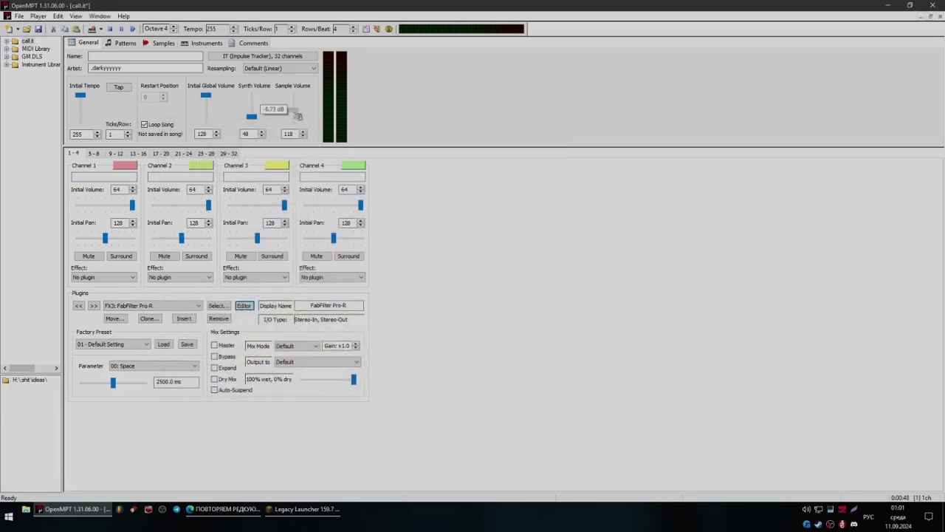
- Raise the song's Sample Volume and reopen the FabFilter Pro-R editor
left_click_drag(295, 112, 294, 103)
left_click(248, 305)
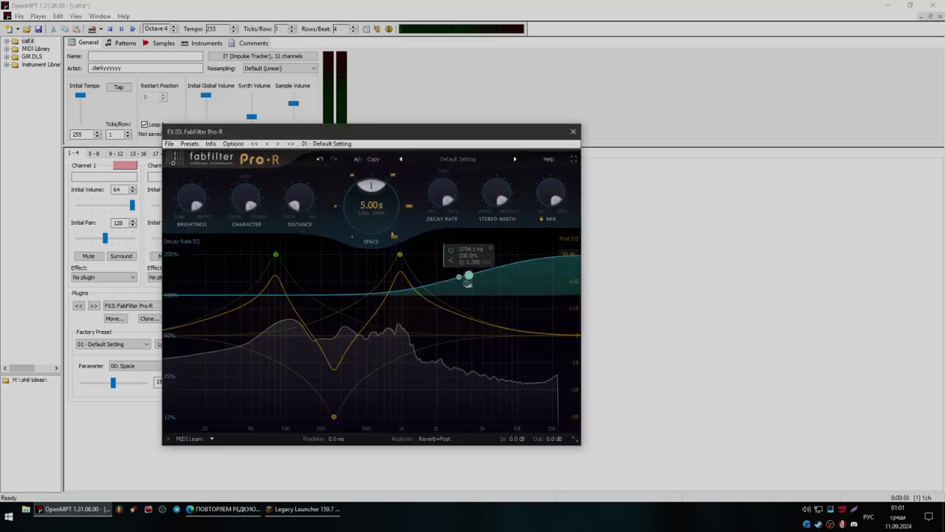
left_click_drag(197, 296, 173, 273)
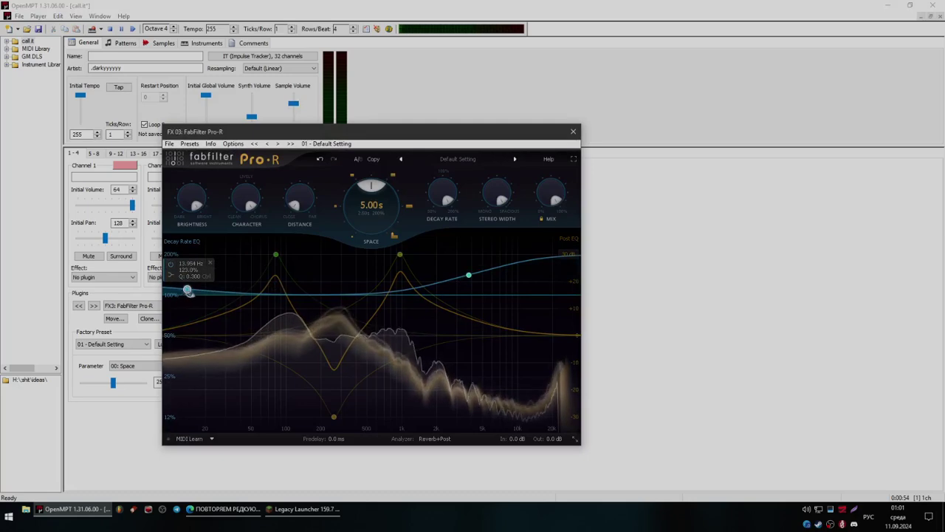
right_click(187, 289)
left_click(206, 297)
right_click(187, 289)
left_click(200, 327)
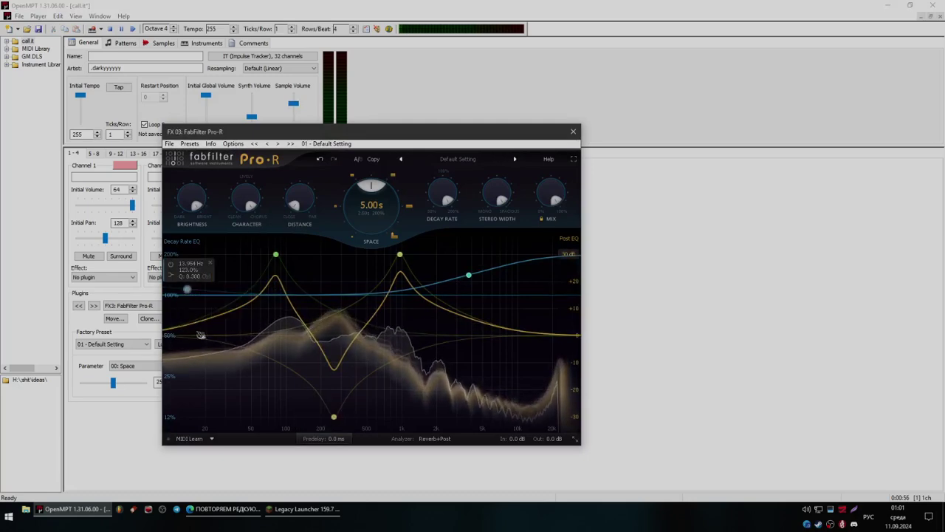
right_click(191, 296)
left_click(215, 322)
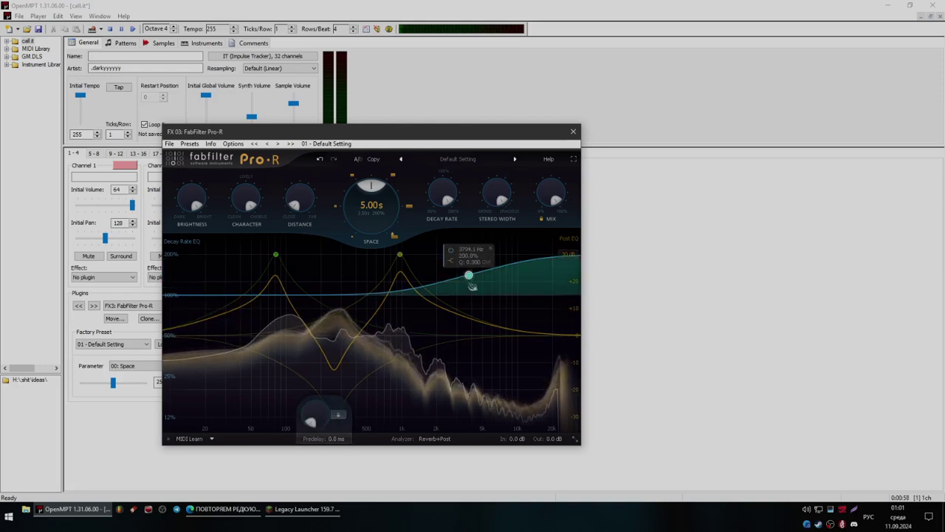
left_click(399, 331)
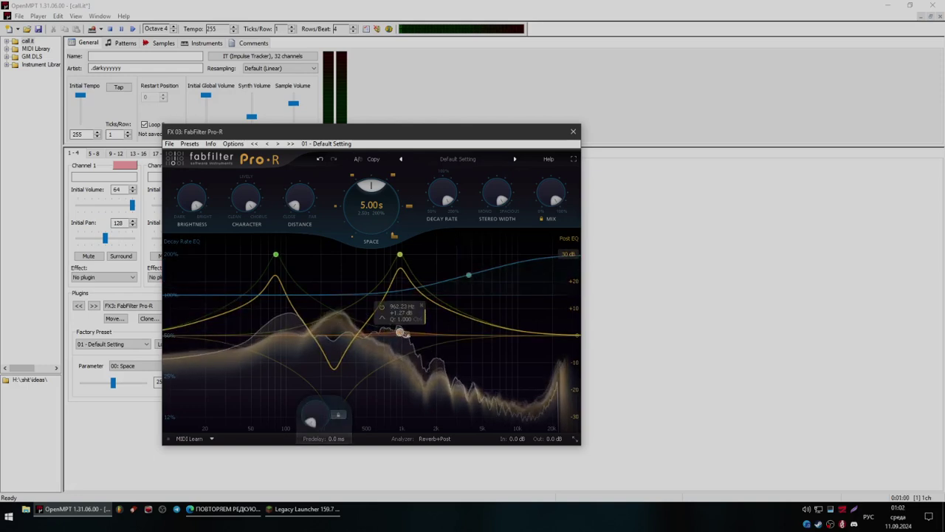
left_click(425, 361)
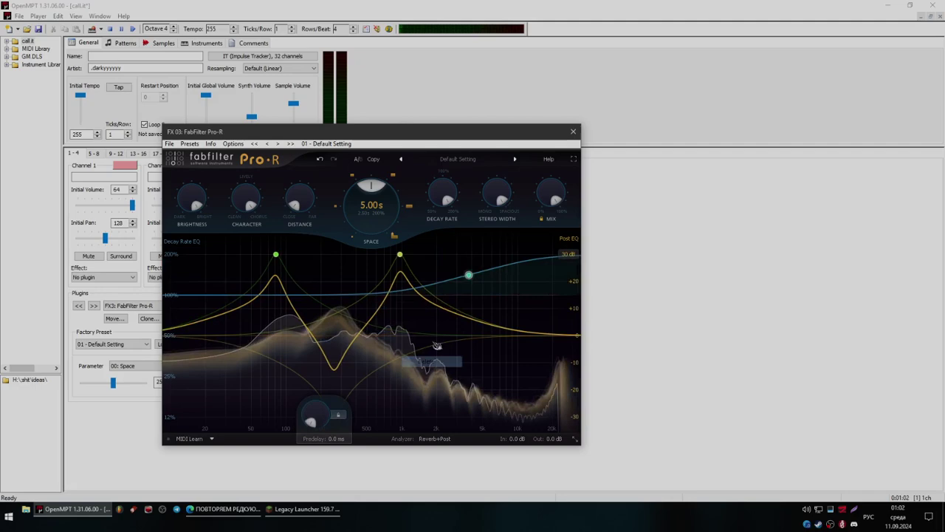
- Add a 200% Decay Rate EQ peak at about 55 Hz and lower the high shelf close to 100% at about 4.2 kHz
right_click(456, 282)
left_click(459, 286)
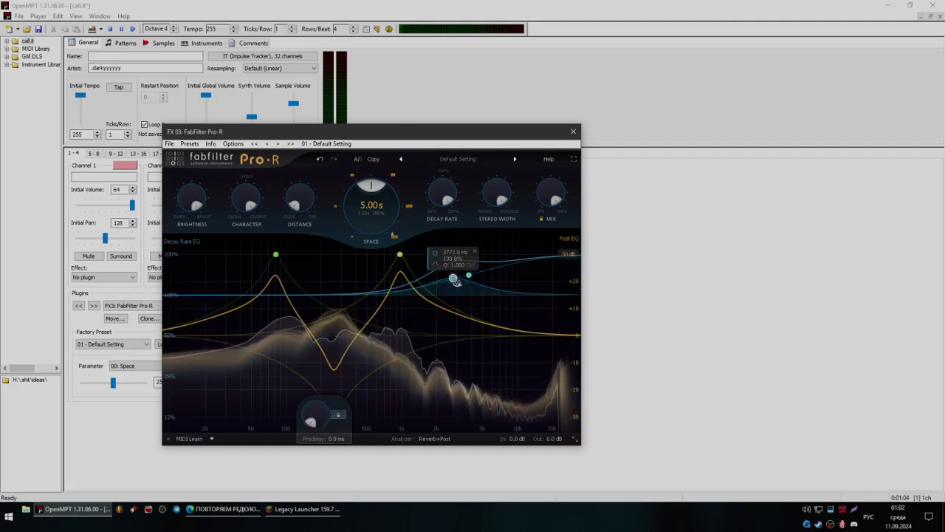
left_click_drag(453, 278, 477, 313)
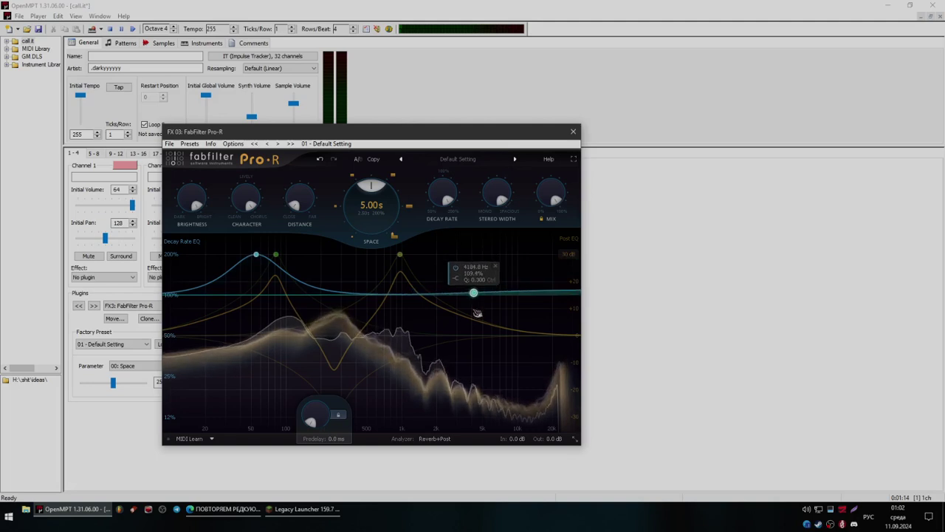
- Raise Pro-R's output level to +4.4 dB and set Stereo Width to about 75%
left_click_drag(553, 421, 561, 400)
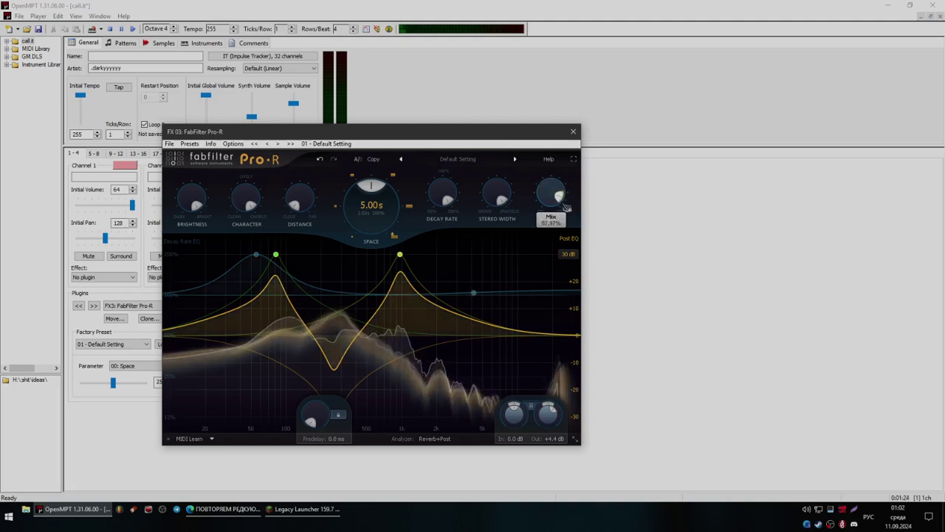
left_click_drag(505, 208, 514, 197)
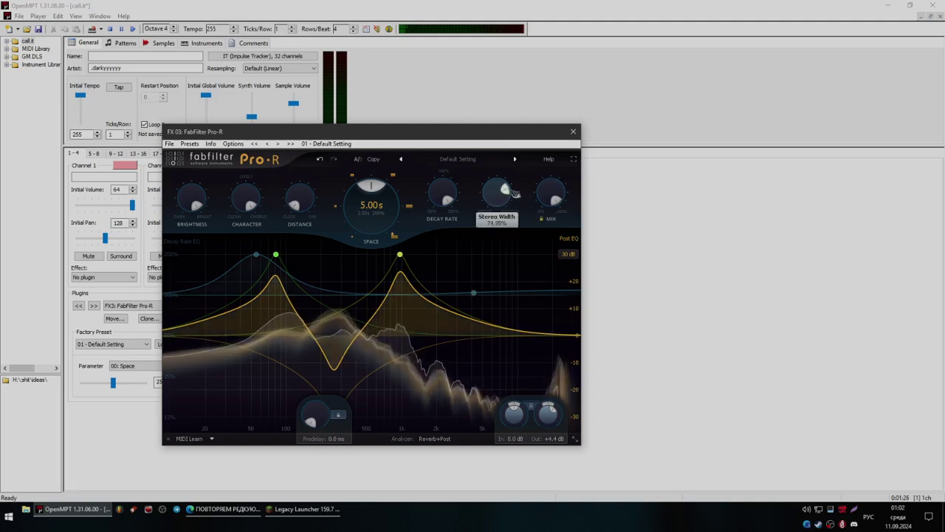
- Set Pro-R's Space to 20.0 s and close its editor
left_click_drag(380, 226, 390, 234)
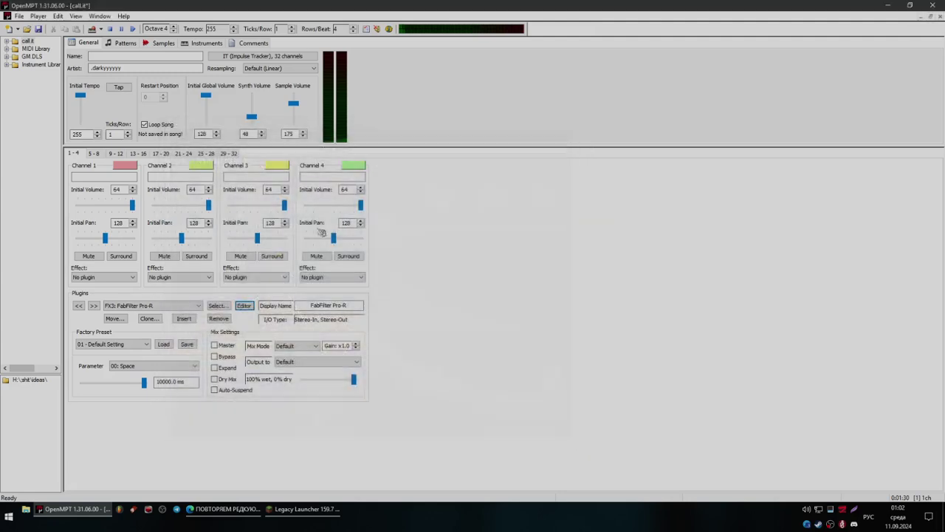
- Set both delay times in the FX1 TED-FLT-DLY plugin to 1/16 and close its editor
left_click(168, 304)
scroll(153, 370, "up", 2)
left_click(133, 315)
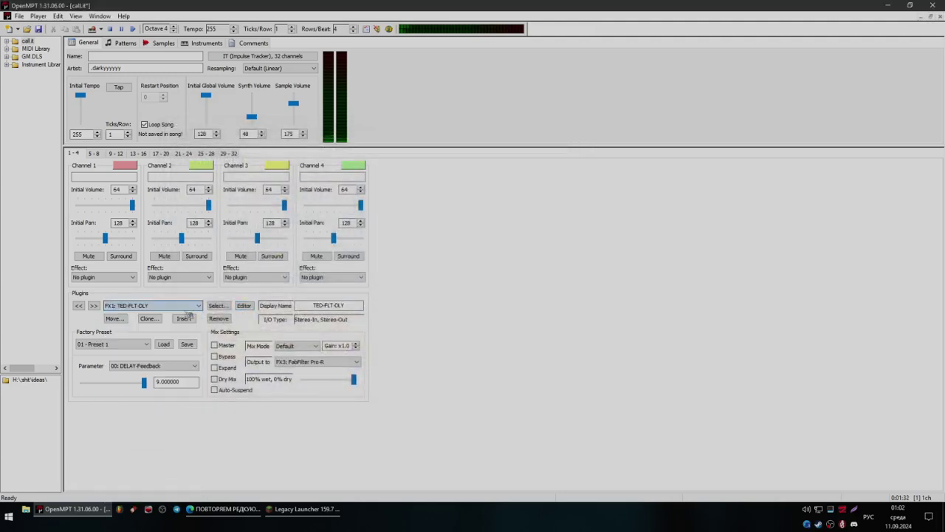
left_click(246, 305)
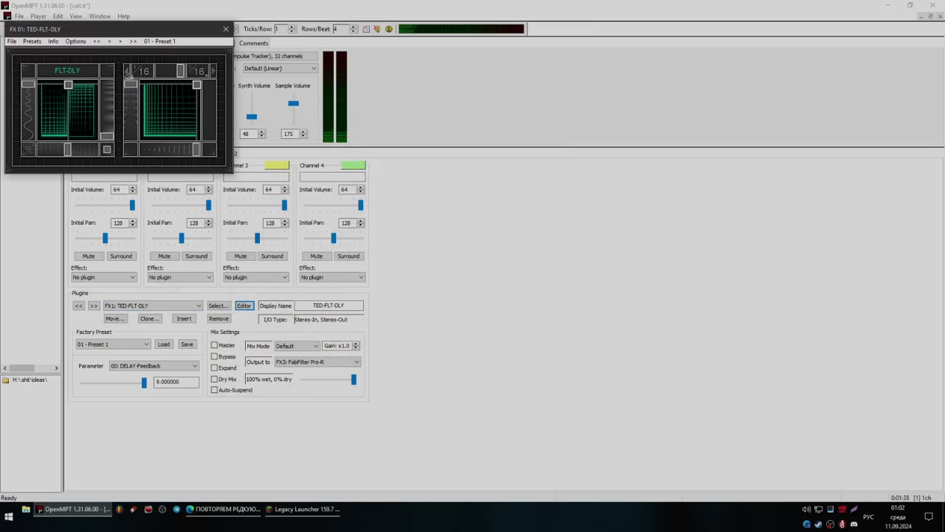
left_click(226, 29)
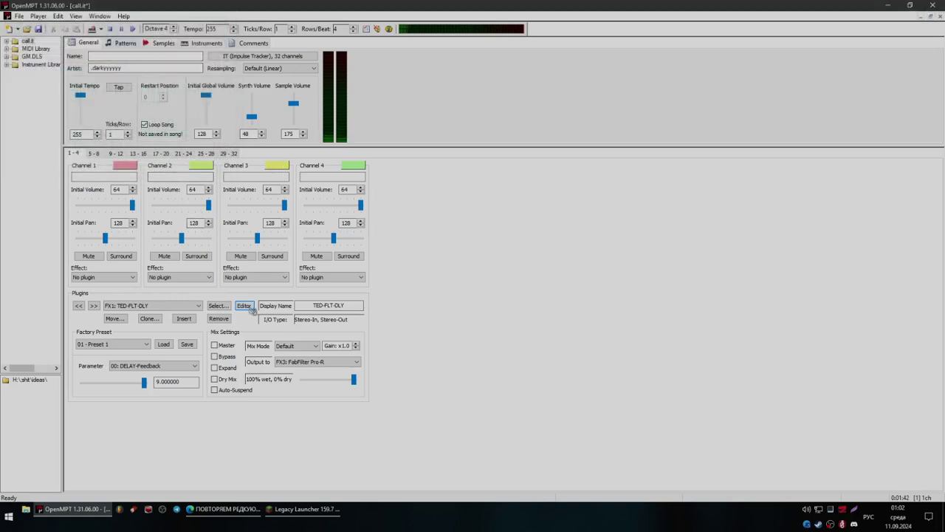
- Shorten pattern #1 to 1 row
left_click(124, 43)
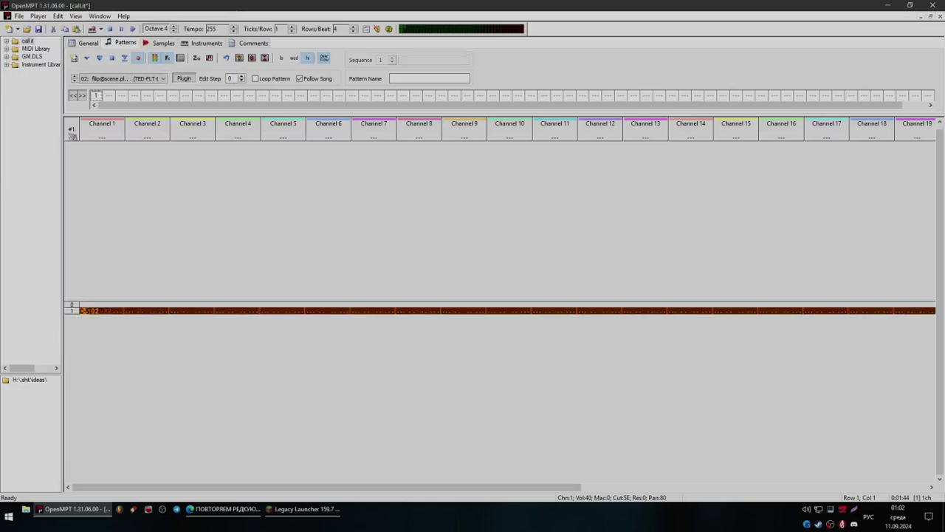
left_click(71, 134)
type("1")
left_click(514, 209)
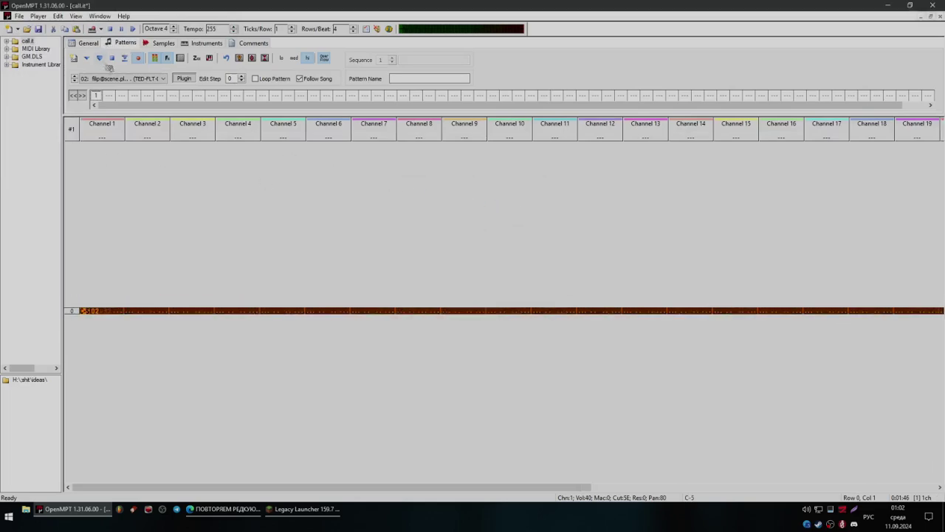
- Move the loop start of sample 2 to 125
left_click(89, 43)
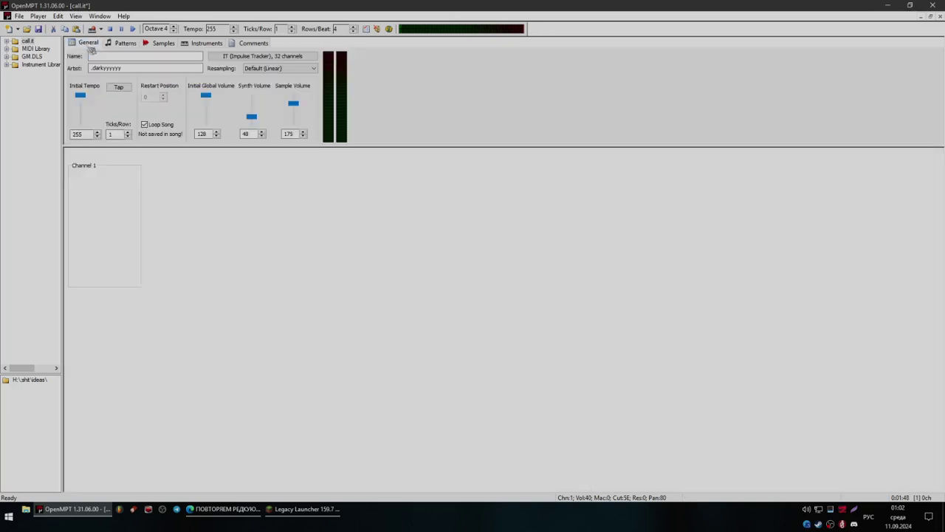
left_click(159, 44)
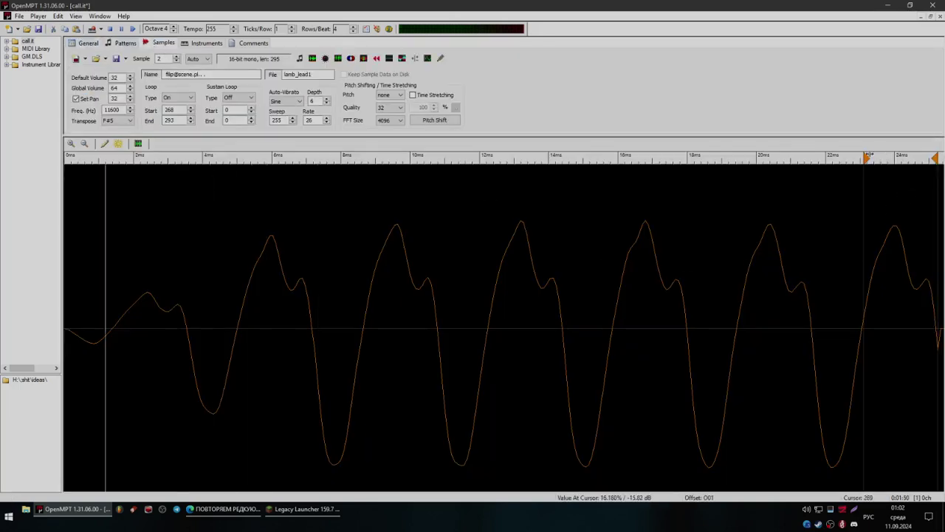
left_click_drag(825, 157, 438, 157)
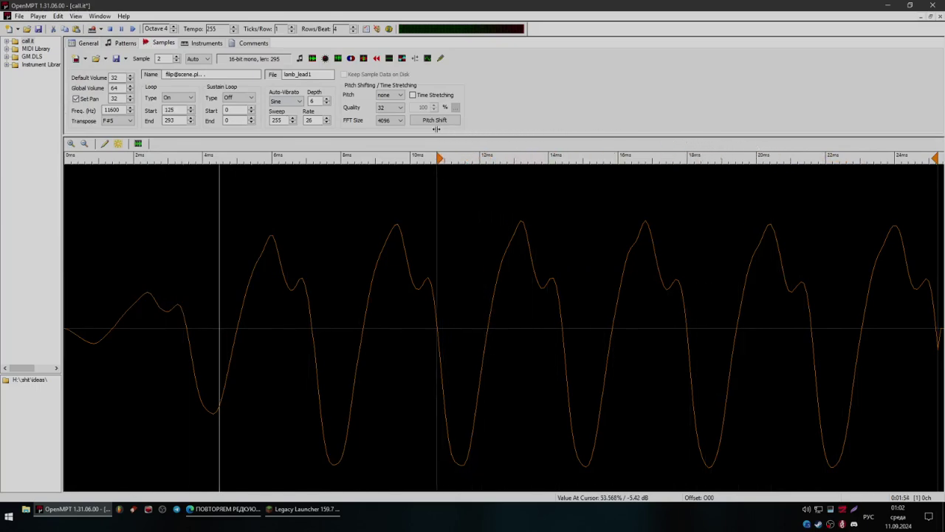
- Set the song's Sample Volume to 123 and briefly check the TED-FLT-DLY editor
left_click(126, 42)
left_click(88, 43)
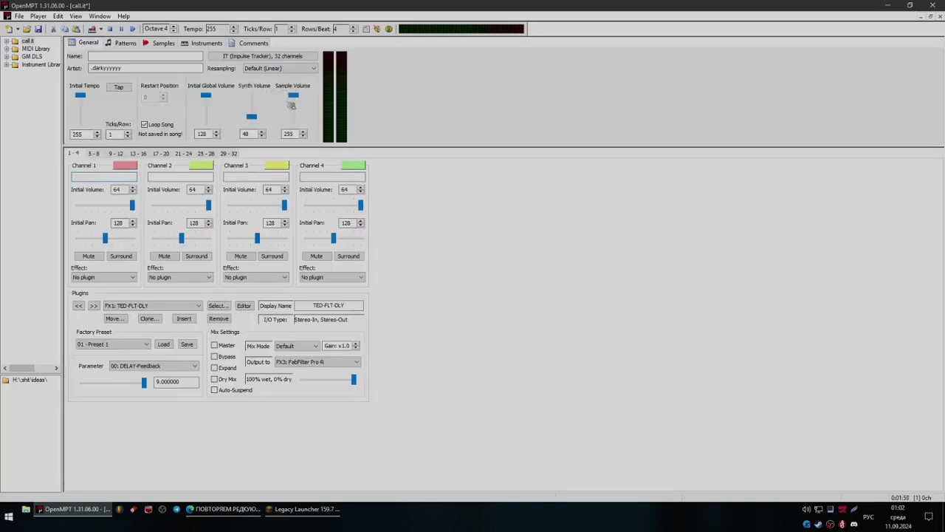
left_click_drag(296, 110, 294, 113)
left_click(244, 306)
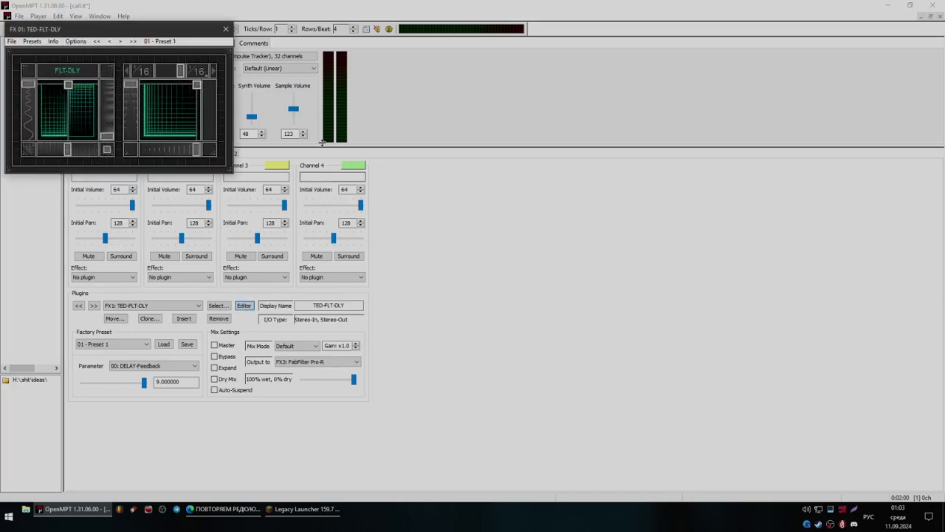
left_click(223, 31)
- Set the length of pattern #1 to 2 rows
left_click(111, 45)
left_click(72, 128)
type("2")
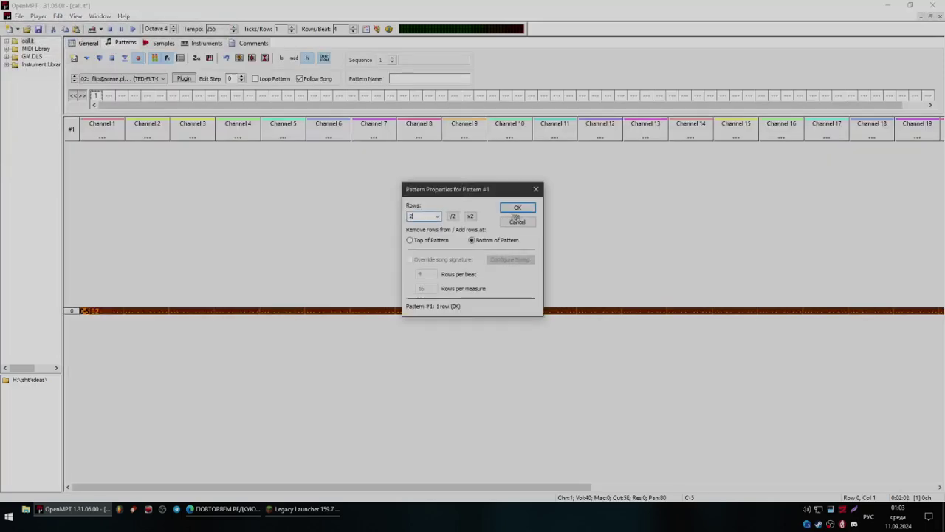
left_click(515, 207)
- Move the loop start of sample 2 back to 59
left_click(162, 43)
left_click_drag(435, 166, 242, 160)
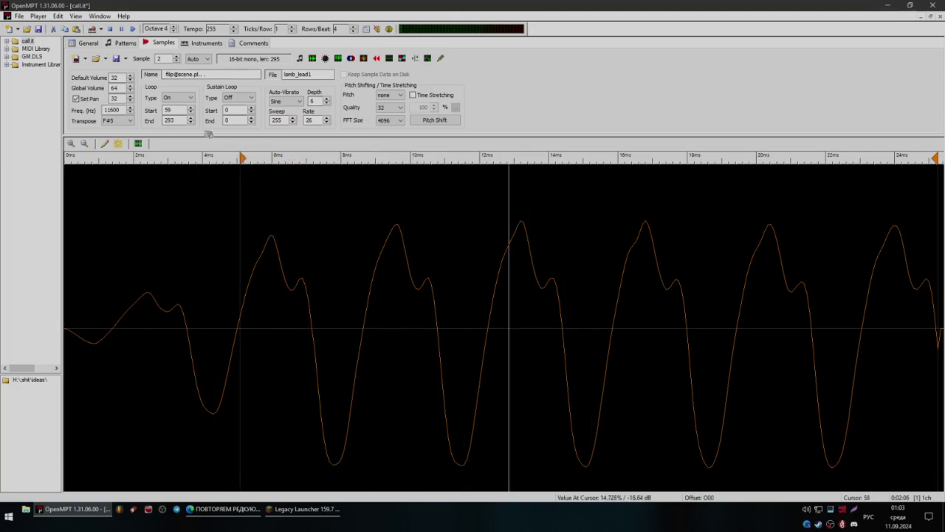
- Lower Pro-R's upper Post EQ peak to about +2 dB at 1.87 kHz and raise the output level to about +18 dB
left_click(88, 43)
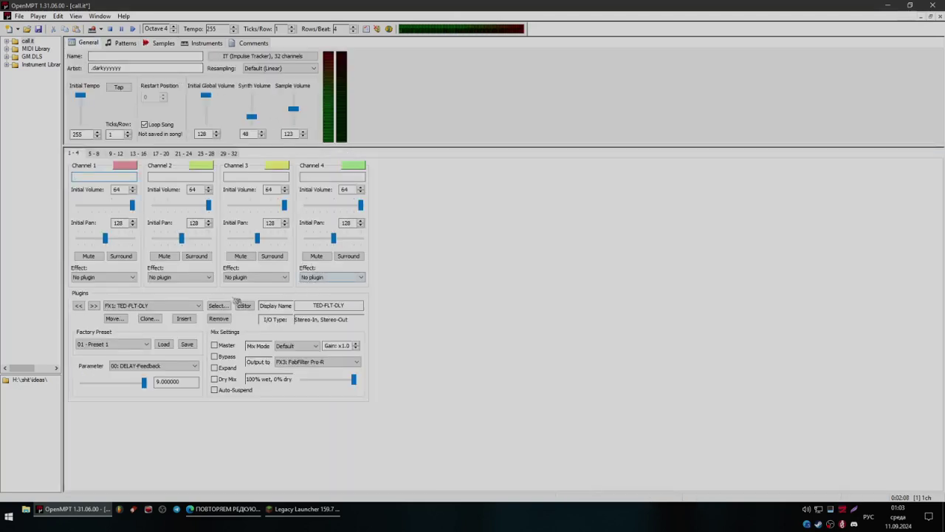
left_click(199, 305)
left_click(148, 323)
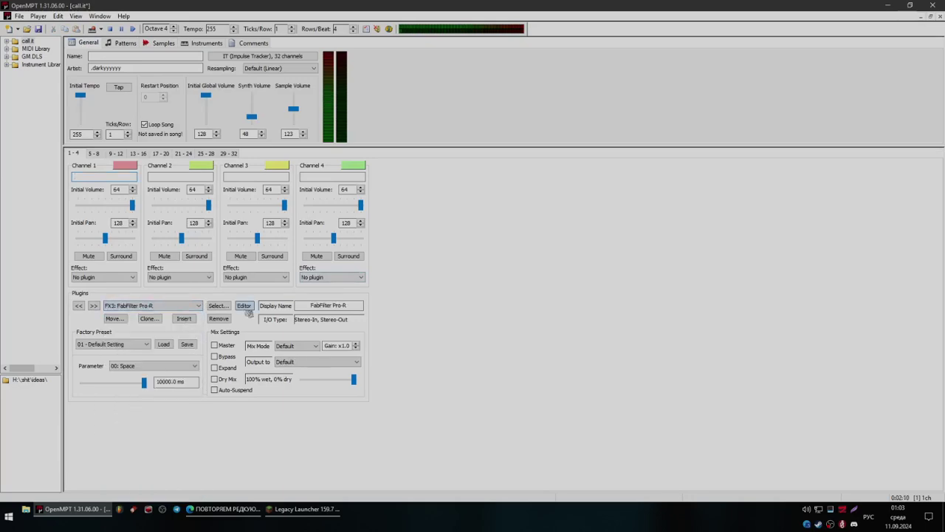
left_click(244, 305)
left_click_drag(399, 255, 436, 332)
mouse_move(545, 439)
left_click_drag(552, 411, 558, 419)
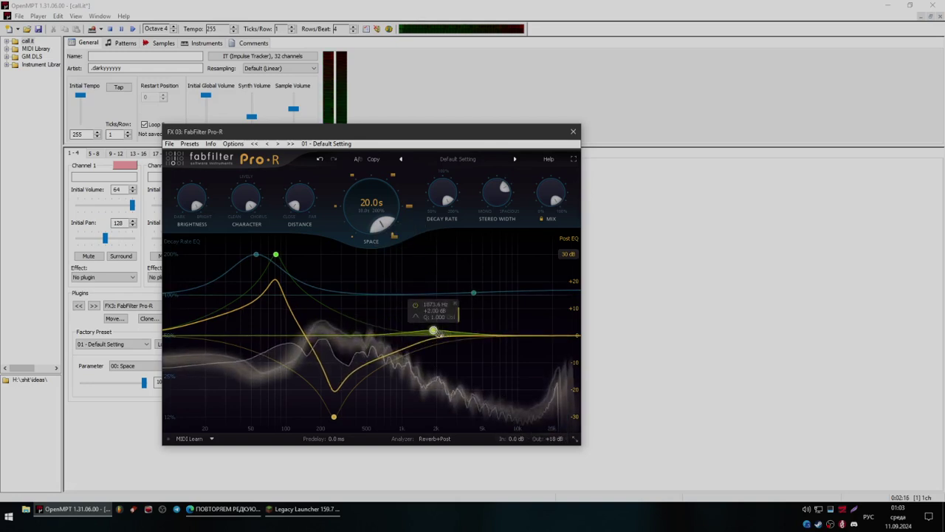
- Move Pro-R's upper Post EQ band to about 4.2 kHz at -16 dB and the low-mid cut to about 355 Hz at -18 dB
left_click_drag(433, 330, 473, 378)
left_click_drag(333, 417, 350, 384)
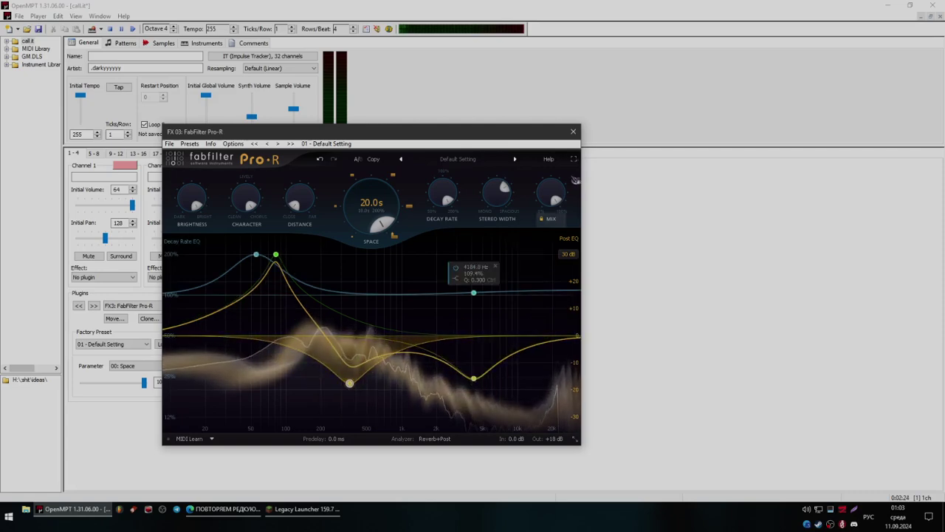
left_click(573, 131)
- Transpose sample 2 to F#6
left_click(122, 43)
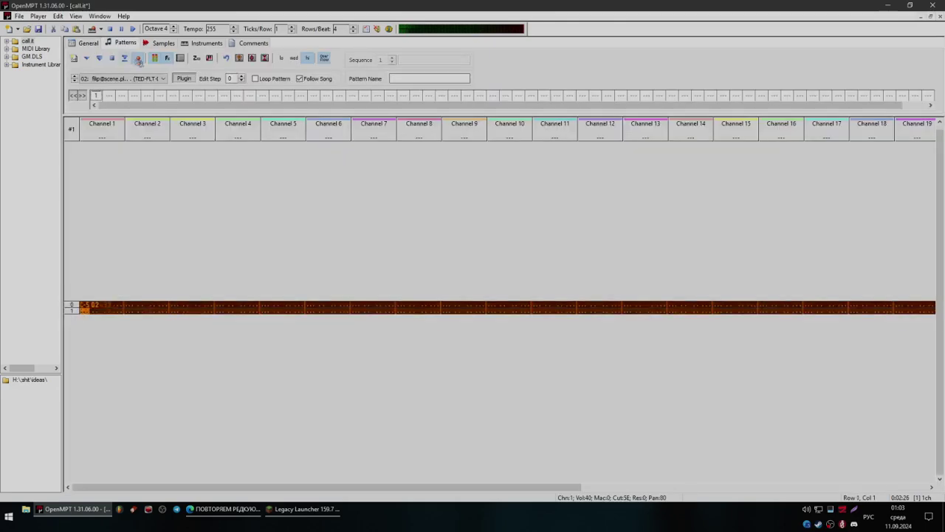
left_click(163, 42)
left_click(127, 120)
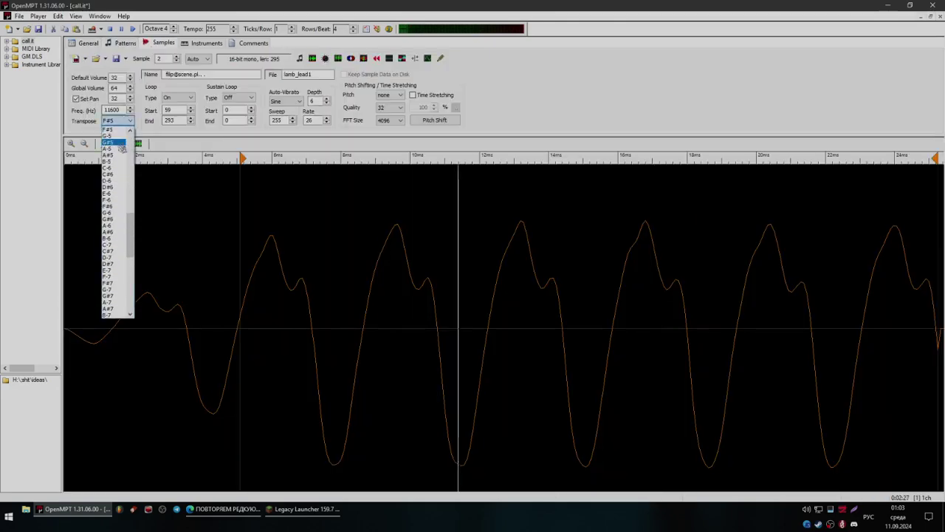
left_click(116, 217)
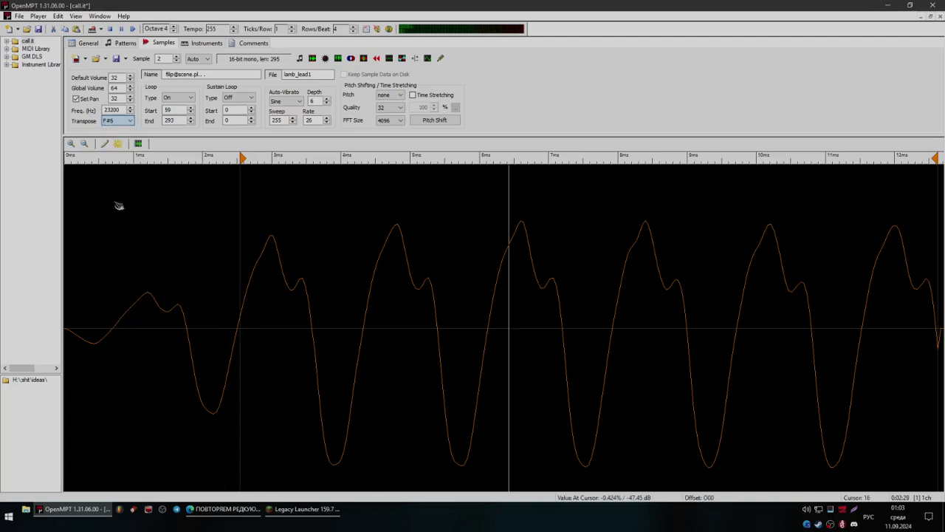
- Set both TED-FLT-DLY delay times to 1/8 and close the plugin editor
left_click(131, 44)
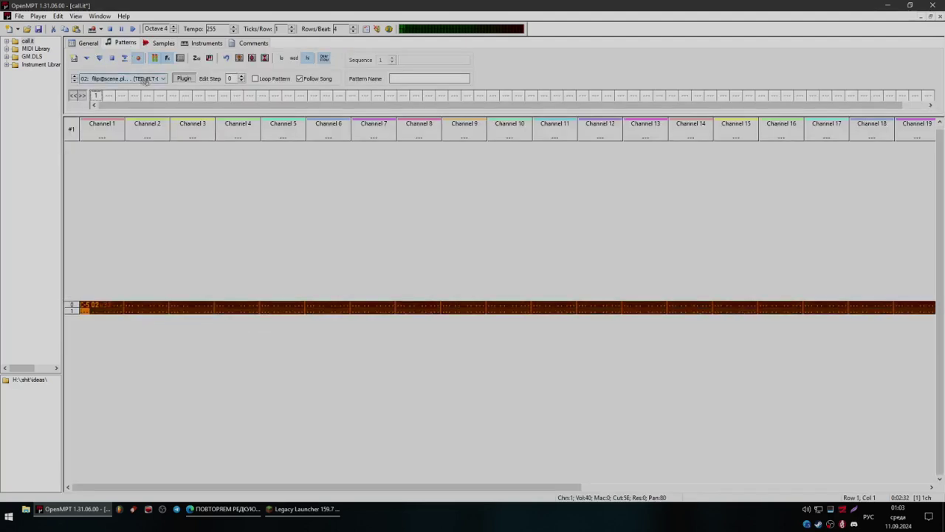
left_click(88, 43)
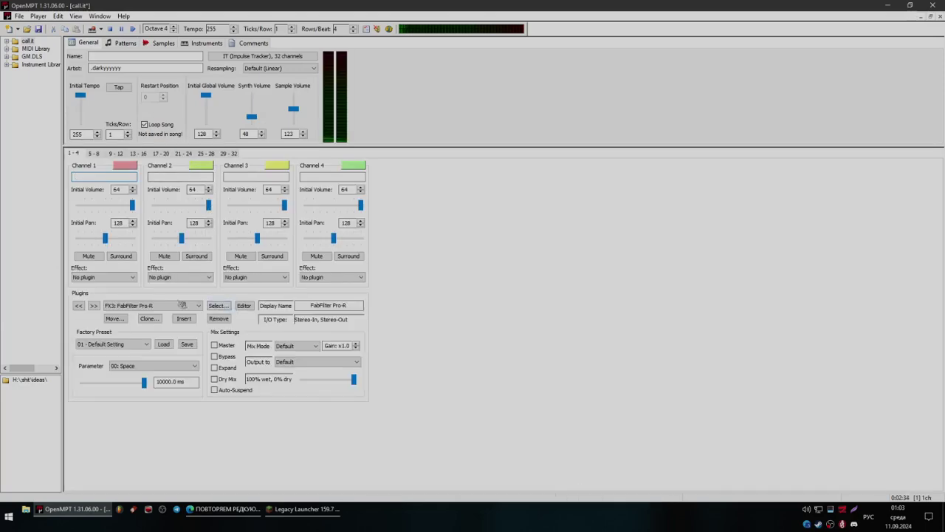
left_click(181, 304)
scroll(148, 355, "up", 1)
left_click(130, 316)
left_click(243, 305)
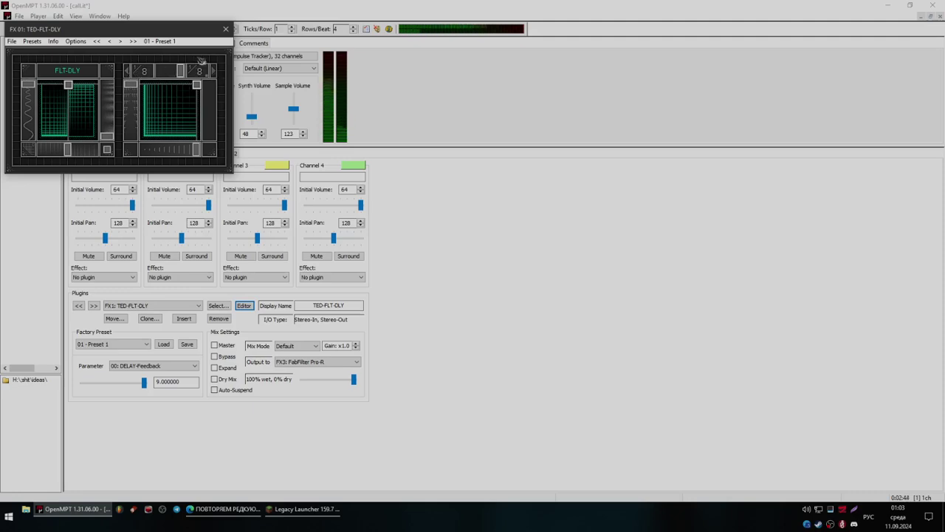
left_click(226, 29)
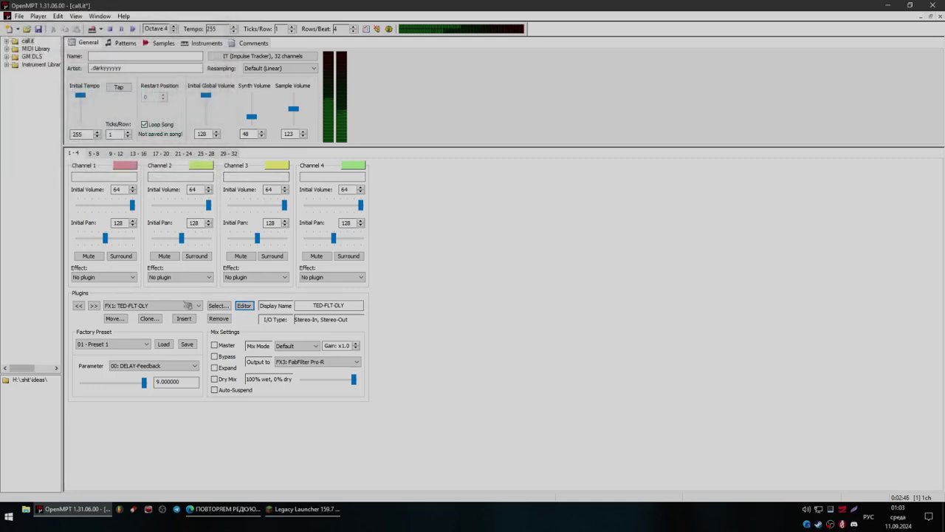
- Lower Pro-R's low Post EQ peak to about +10 dB at 85 Hz and move the 200% Decay Rate peak to about 76 Hz
left_click(189, 305)
left_click(182, 328)
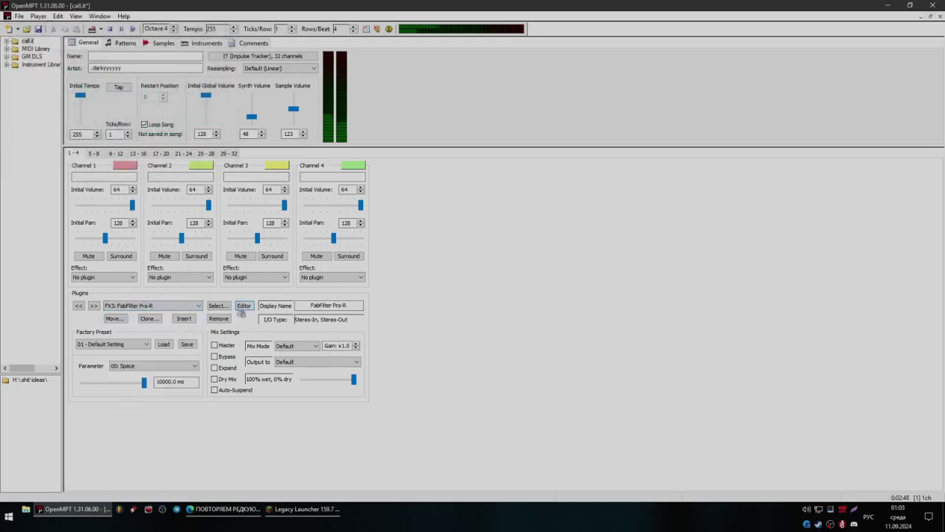
left_click(243, 308)
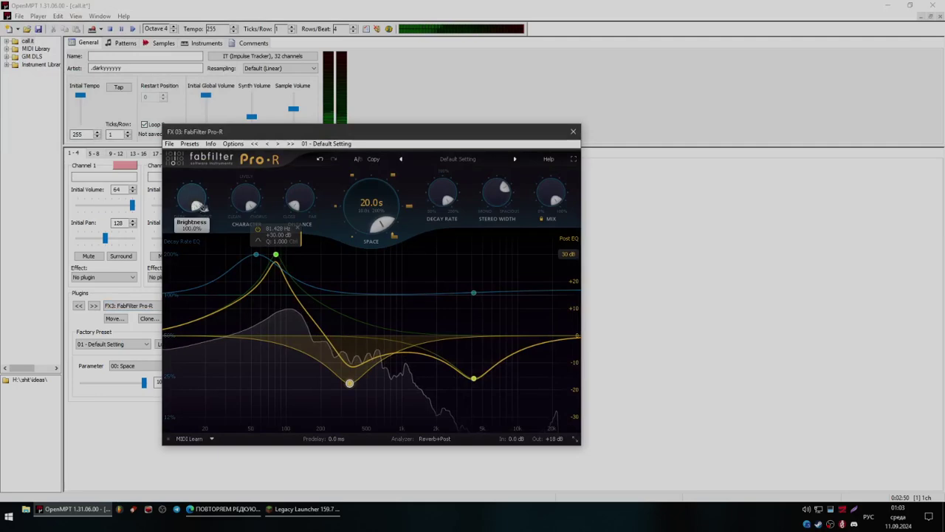
left_click_drag(282, 256, 284, 288)
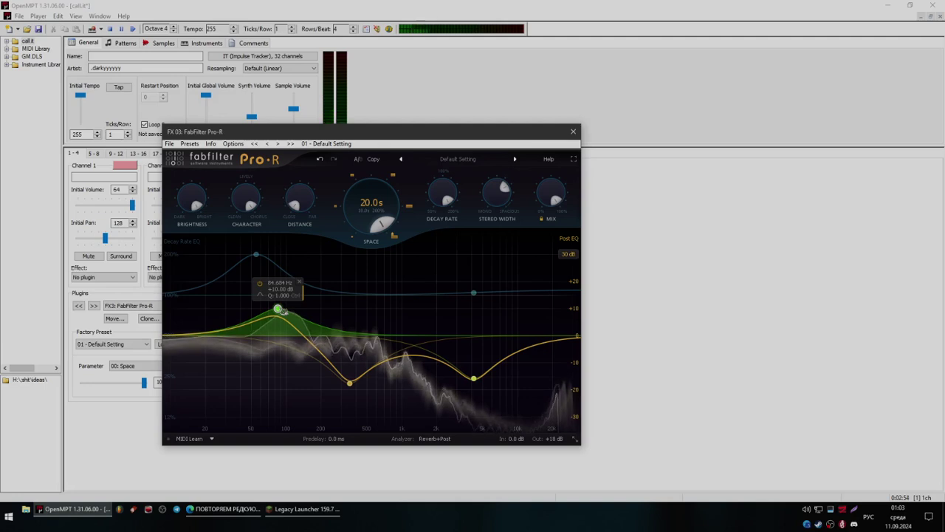
left_click_drag(256, 254, 272, 255)
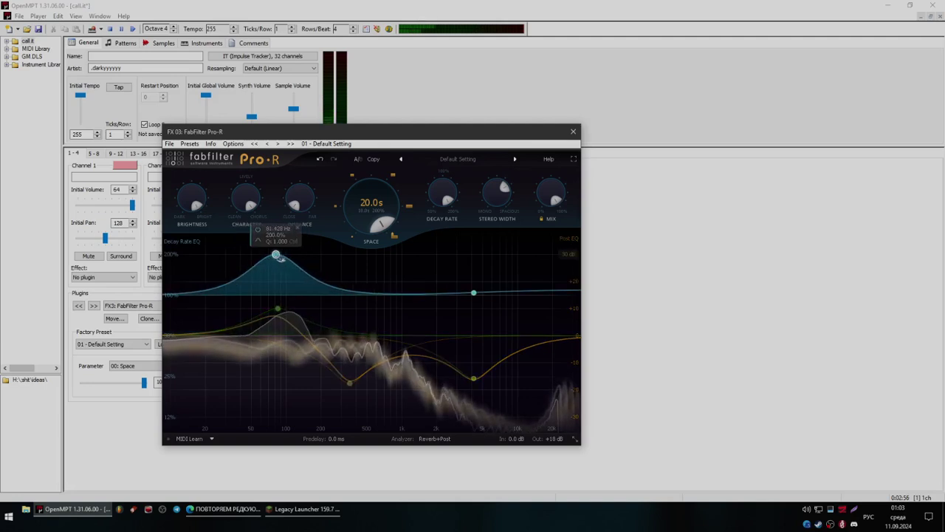
left_click_drag(449, 278, 439, 266)
right_click(439, 266)
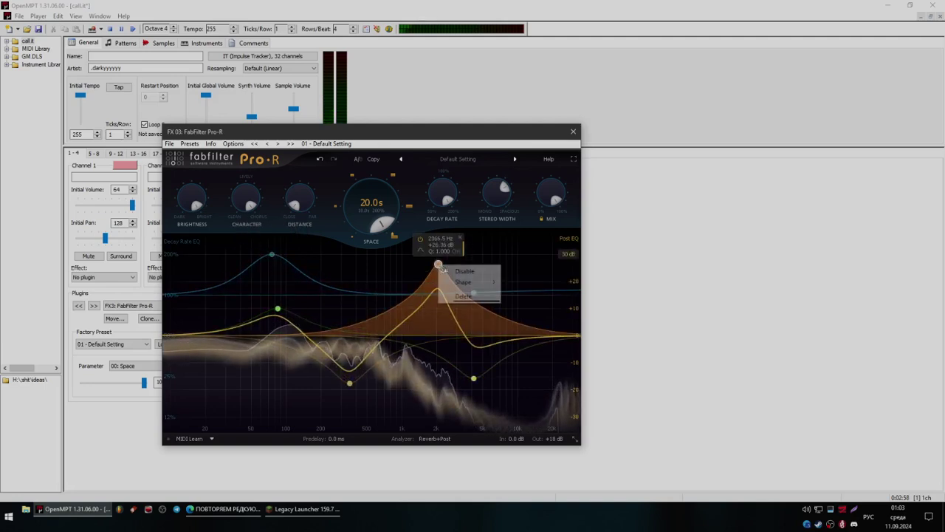
left_click(471, 295)
- Add a Decay Rate EQ peak of about 146% at about 807 Hz and close the Pro-R editor
left_click_drag(450, 295, 394, 276)
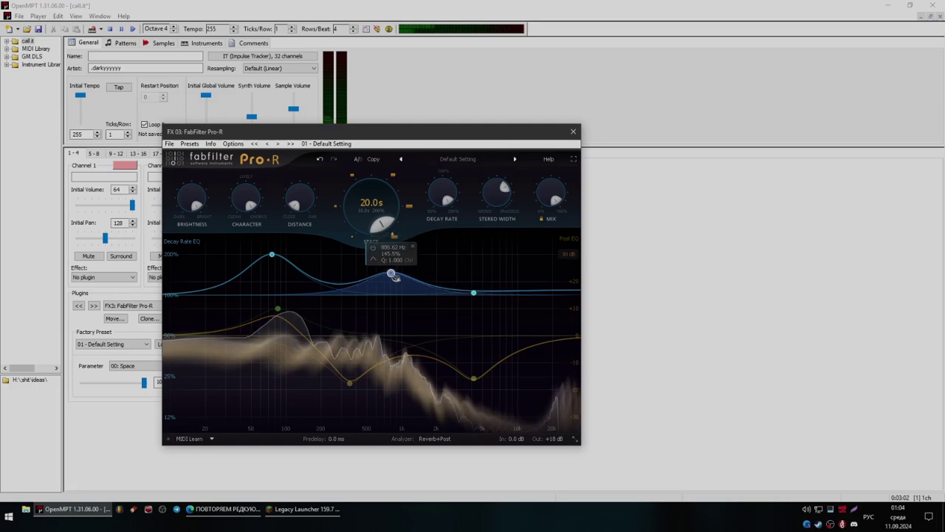
left_click(573, 132)
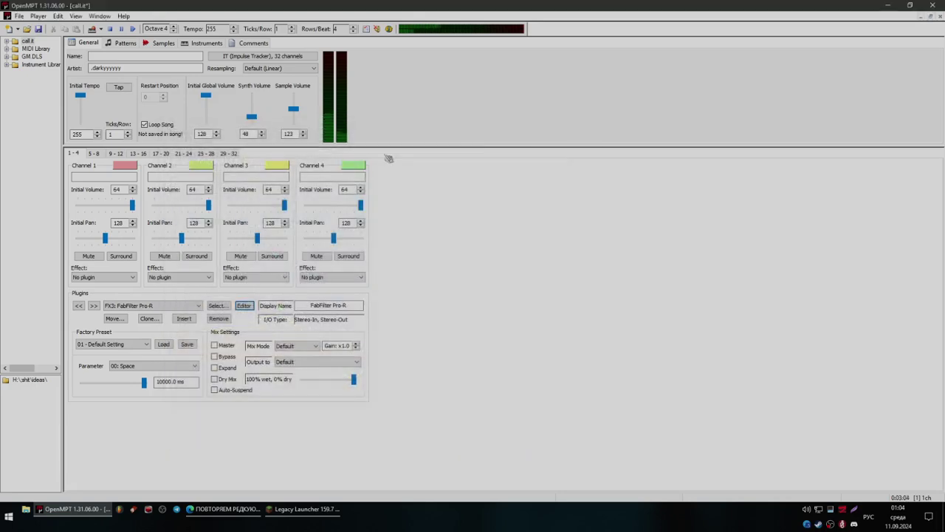
- Transpose sample 2 to F#7 and move its loop start to 31
left_click(163, 43)
left_click(118, 120)
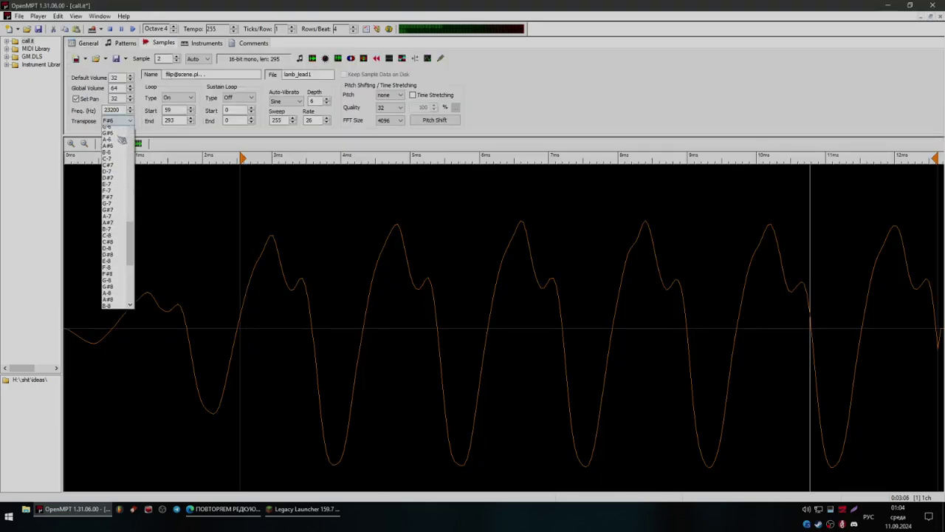
left_click(122, 204)
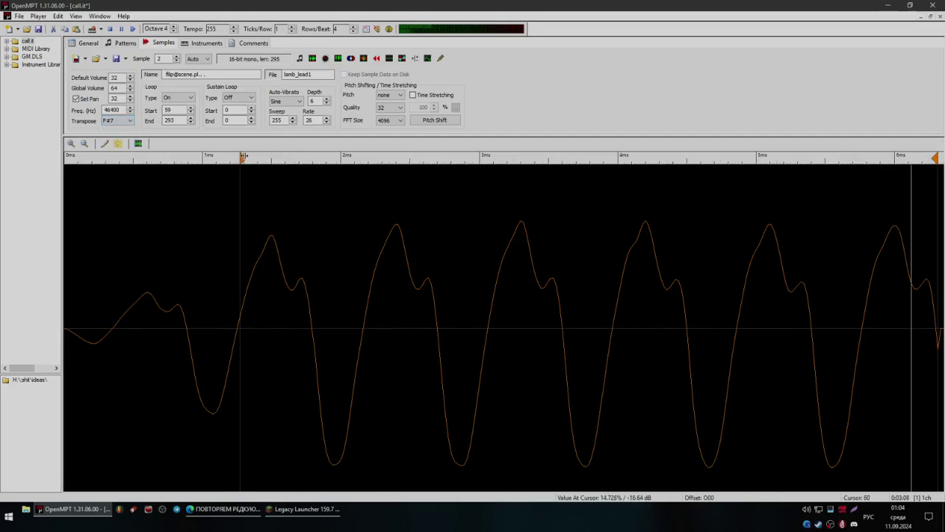
left_click_drag(243, 158, 157, 153)
- Redraw sample 2's waveform freehand from about 2 ms to its end, replacing the regular cycles with sloping curves
left_click(104, 143)
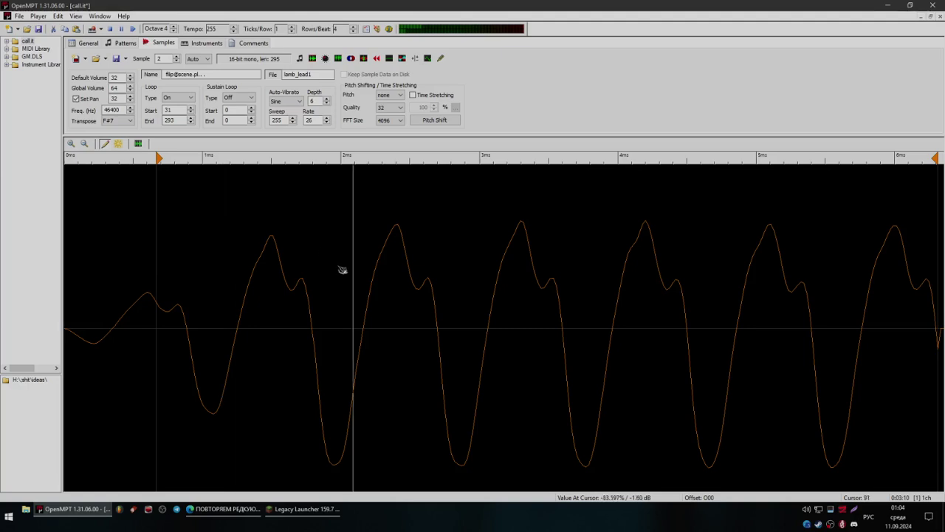
left_click_drag(344, 277, 457, 379)
mouse_move(573, 459)
left_mouse_down()
mouse_move(628, 432)
mouse_move(719, 391)
mouse_move(819, 353)
mouse_move(941, 325)
left_mouse_up()
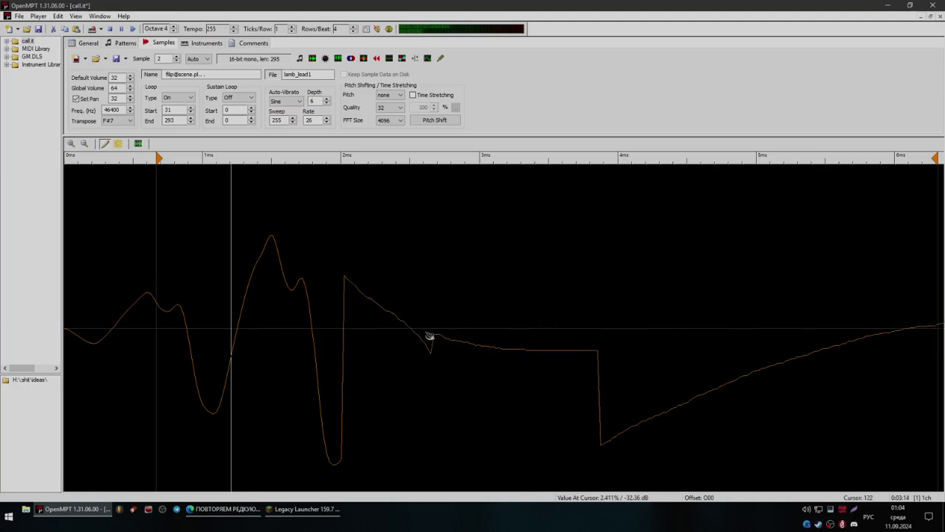
- Redraw sample 2's waveform as a smooth curve from about 2.6 ms back to 0.6 ms and transpose the sample to F#8
mouse_move(429, 337)
left_mouse_down()
mouse_move(290, 316)
mouse_move(152, 331)
left_mouse_up()
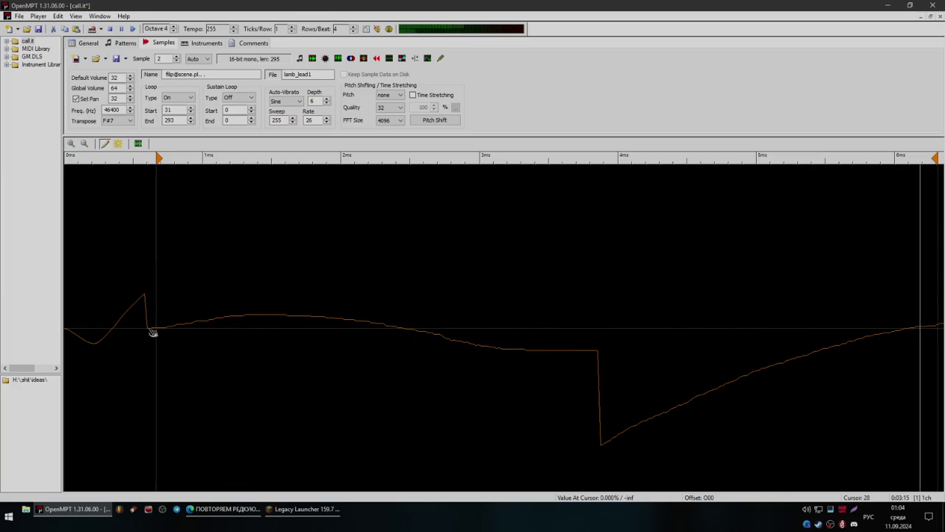
left_click(116, 121)
left_click(116, 214)
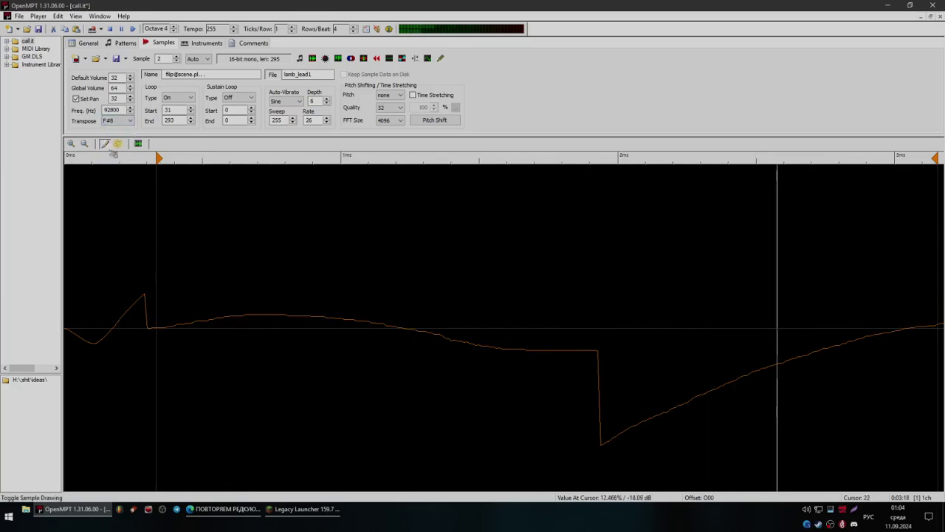
- Draw irregular square pulses freehand across sample 2's waveform from about 0.6 ms to 3 ms
mouse_move(253, 372)
left_mouse_down()
mouse_move(384, 364)
mouse_move(463, 252)
mouse_move(843, 292)
mouse_move(916, 387)
mouse_move(845, 423)
mouse_move(395, 431)
left_mouse_up()
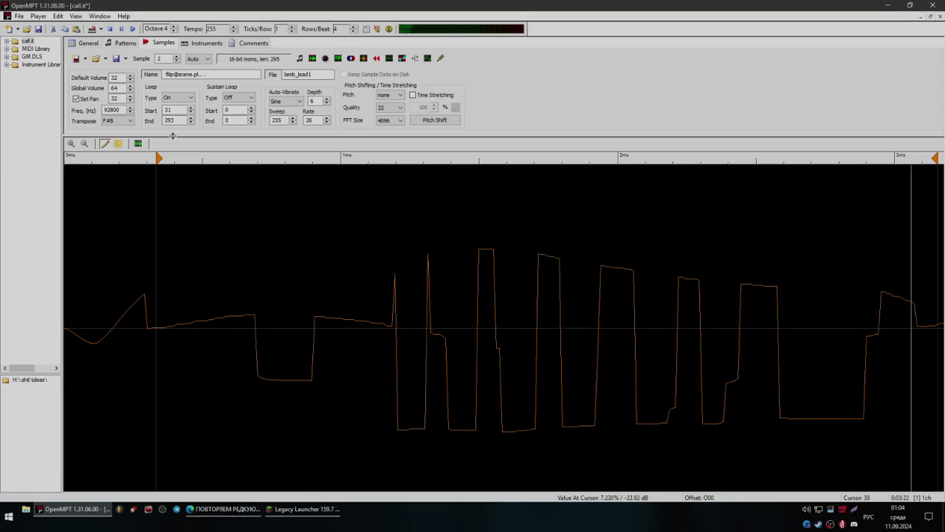
left_click_drag(237, 216, 243, 217)
left_click_drag(299, 216, 329, 212)
left_click_drag(357, 212, 383, 216)
- Set Pro-R's input level to about +15 dB and its output level to about +13 dB, closing the editor
left_click(87, 42)
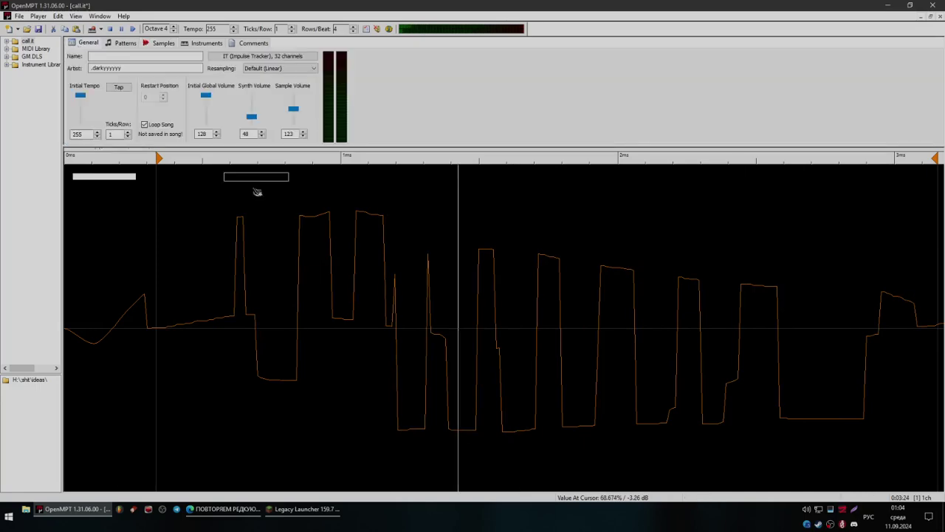
left_click(245, 306)
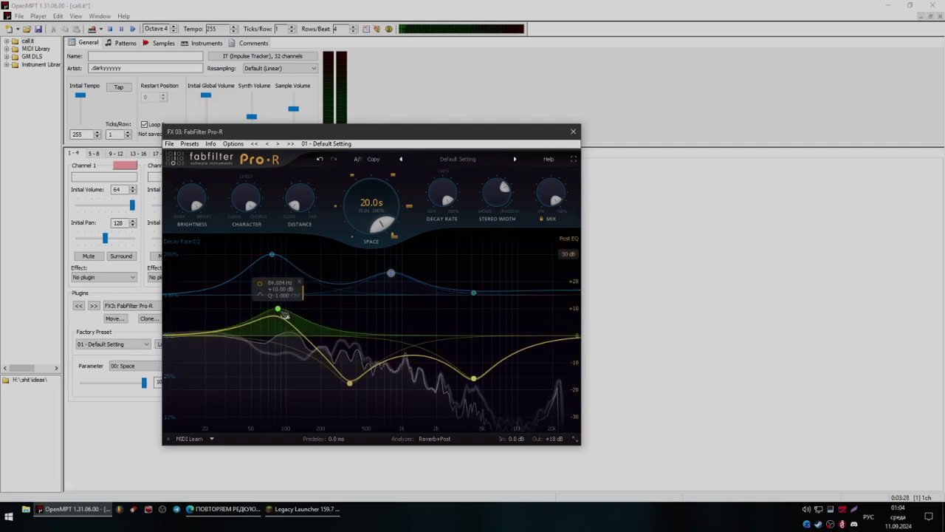
mouse_move(555, 441)
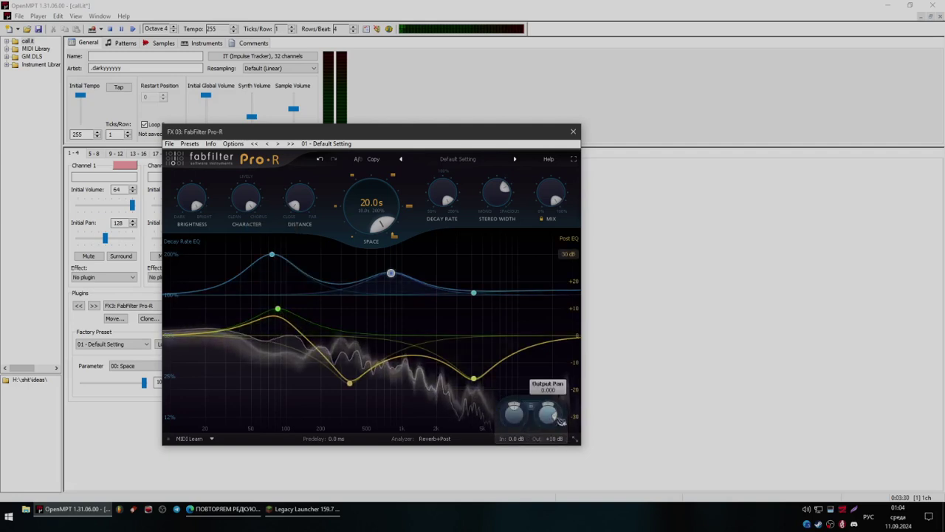
mouse_move(559, 423)
left_mouse_down()
mouse_move(556, 411)
mouse_move(559, 423)
left_mouse_up()
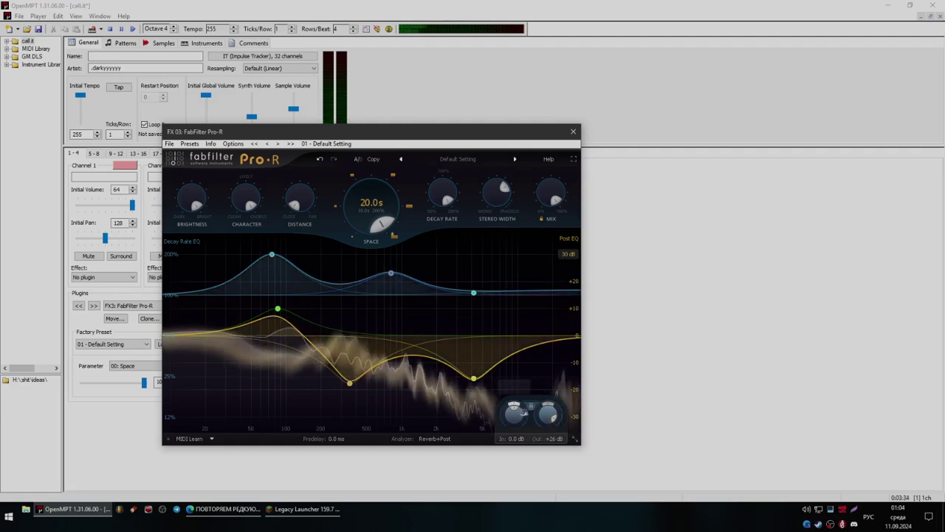
scroll(521, 415, "up", 4)
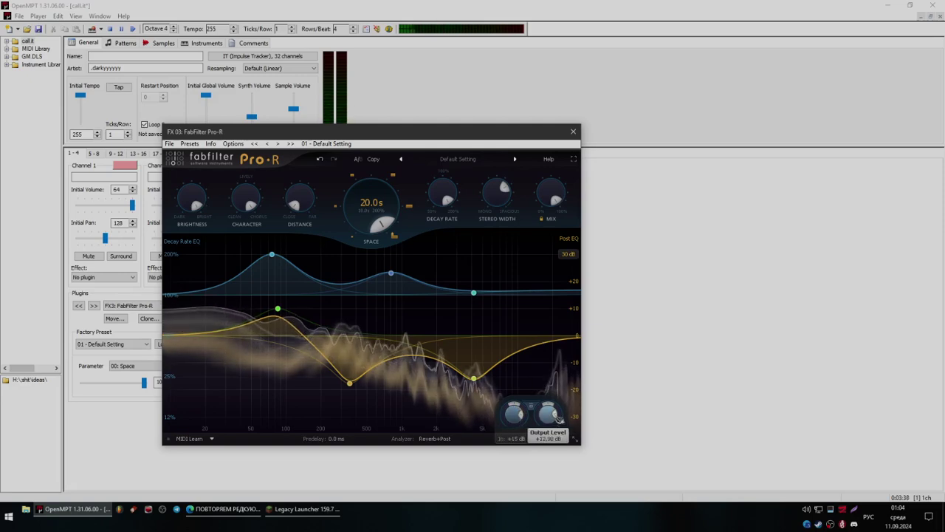
left_click(573, 132)
- Transpose sample 2 to C#8
left_click(164, 43)
left_click(118, 121)
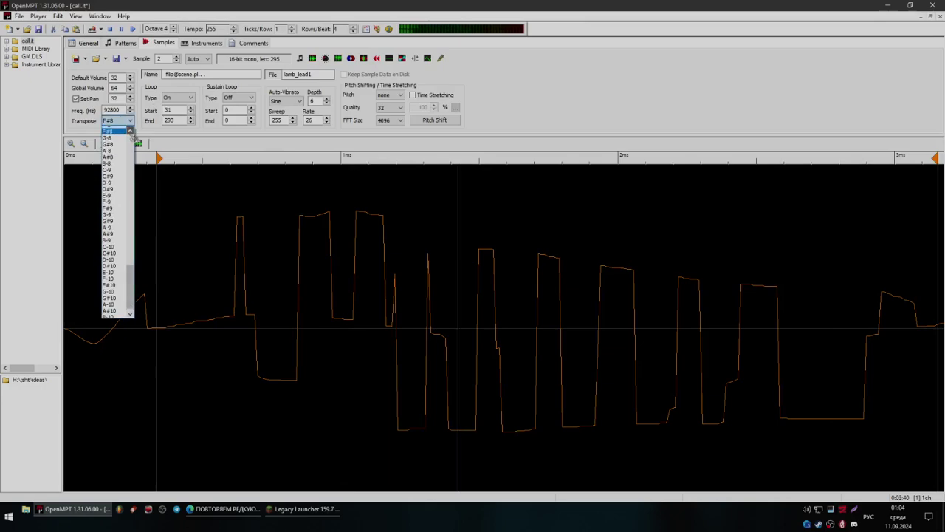
left_click(126, 135)
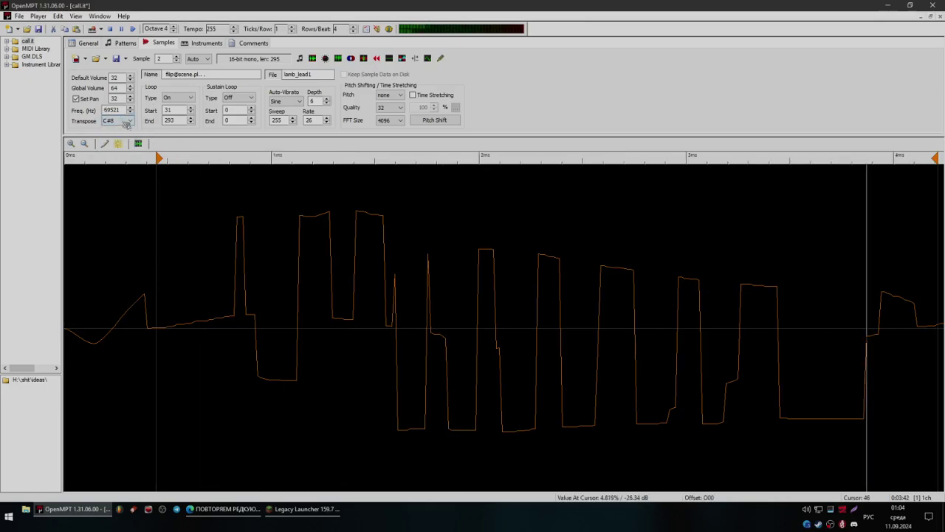
left_click(124, 120)
left_click(127, 136)
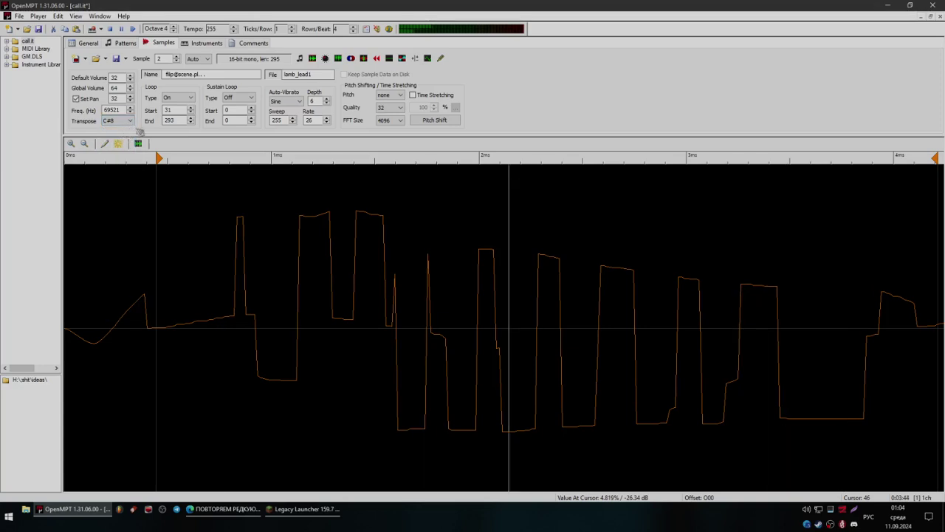
- Draw dense narrow spikes freehand in sample 2's waveform between about 1 ms and 1.8 ms
left_click(104, 143)
left_click_drag(281, 264, 440, 369)
mouse_move(284, 273)
left_mouse_down()
mouse_move(298, 445)
mouse_move(437, 466)
left_mouse_up()
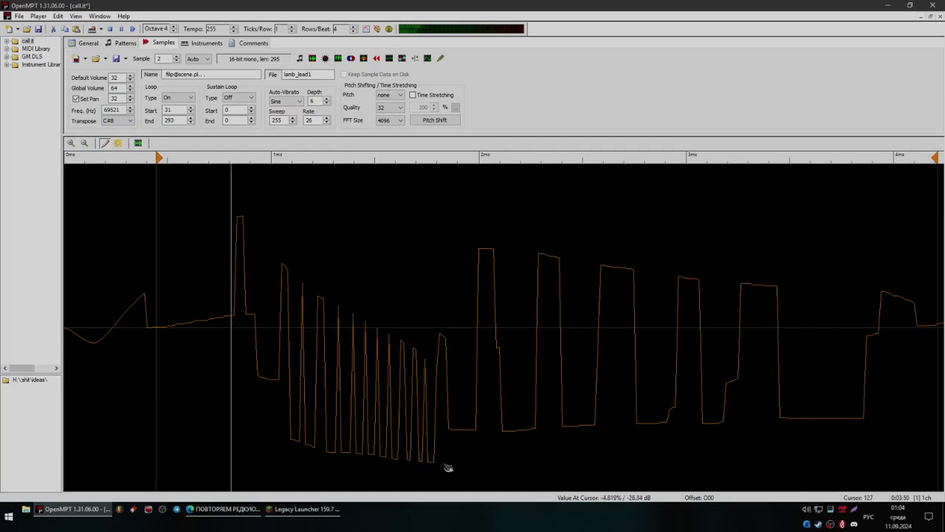
- Double pattern 1's length to 4 rows and lower the song's sample volume
left_click(126, 43)
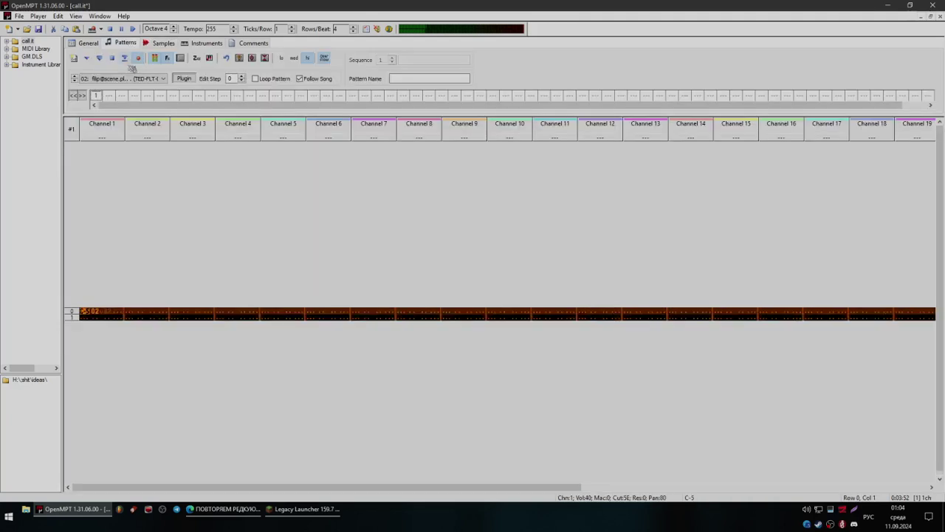
double_click(95, 95)
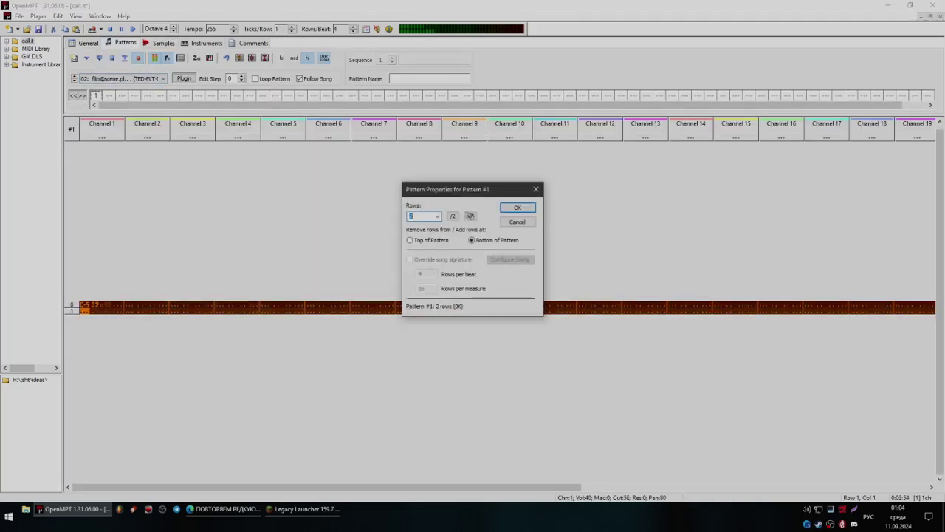
left_click(518, 209)
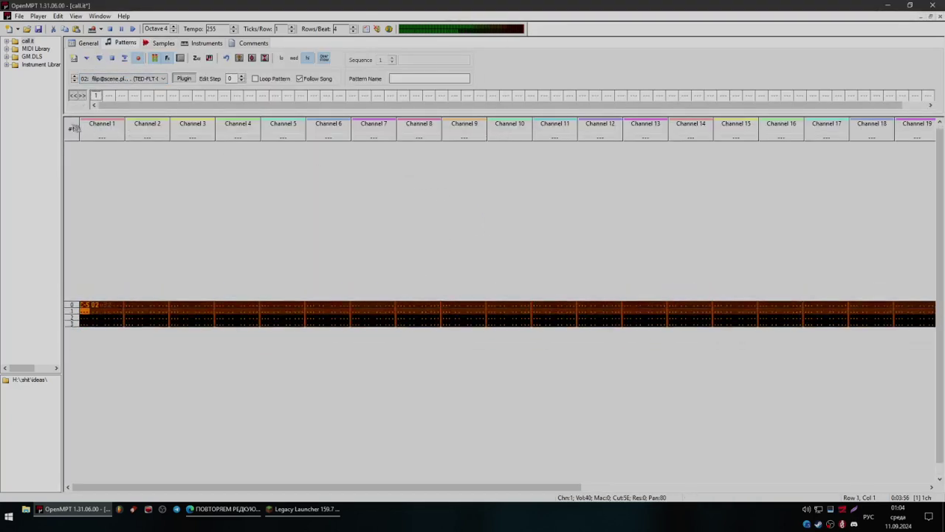
left_click(86, 44)
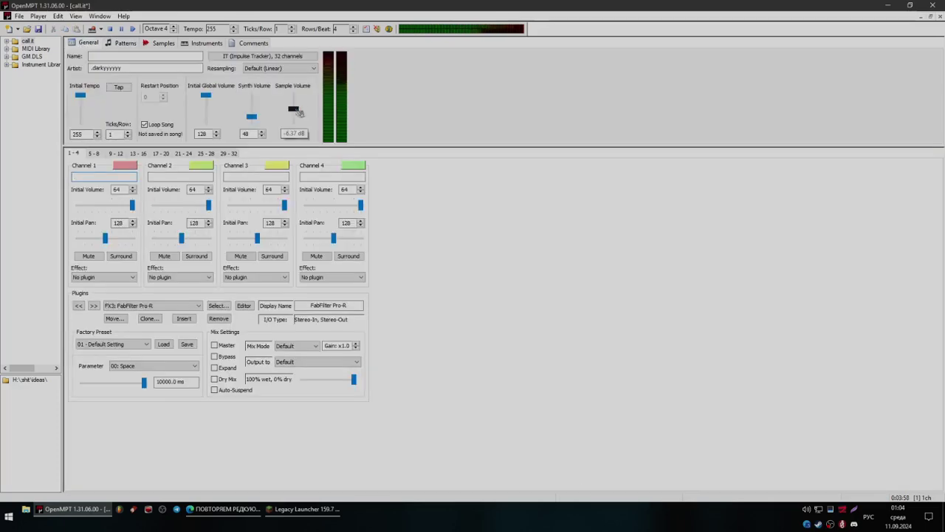
left_click_drag(299, 112, 293, 120)
- Set pattern 1's length to 6 rows
left_click(130, 45)
left_click(72, 129)
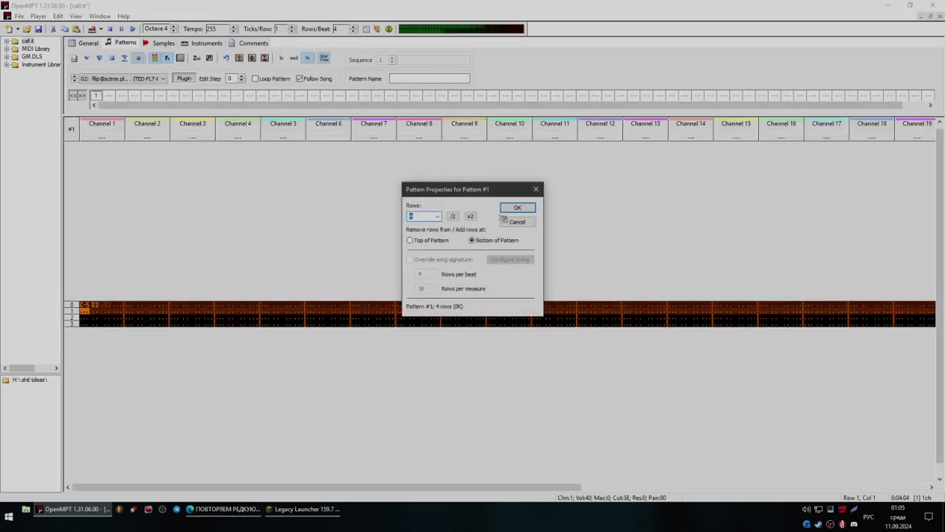
type("6")
key("Return")
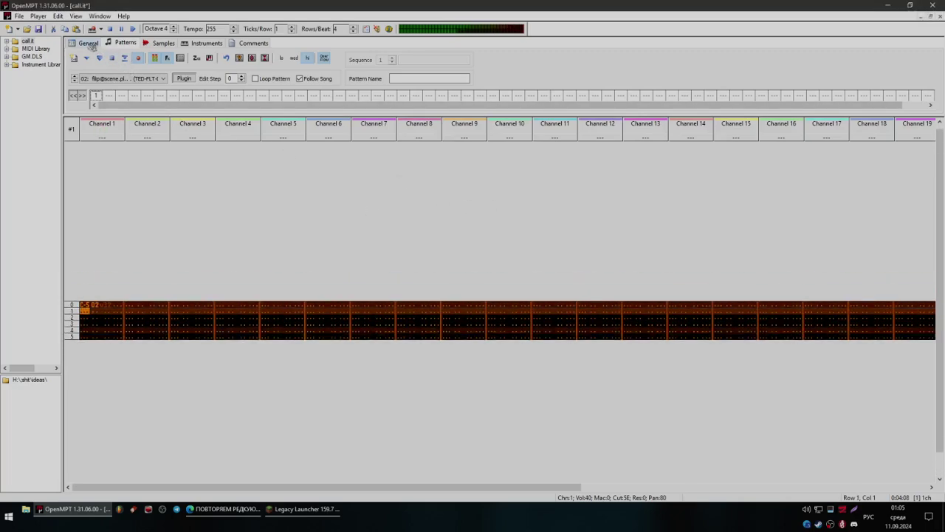
- Reduce Pro-R's output level to about +5 dB and raise the song's sample volume to about 28
left_click(88, 42)
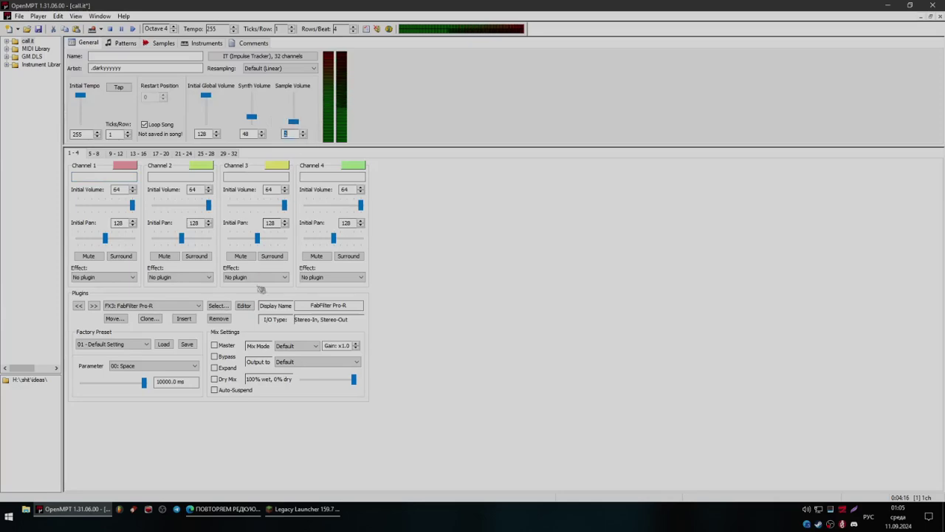
left_click(244, 305)
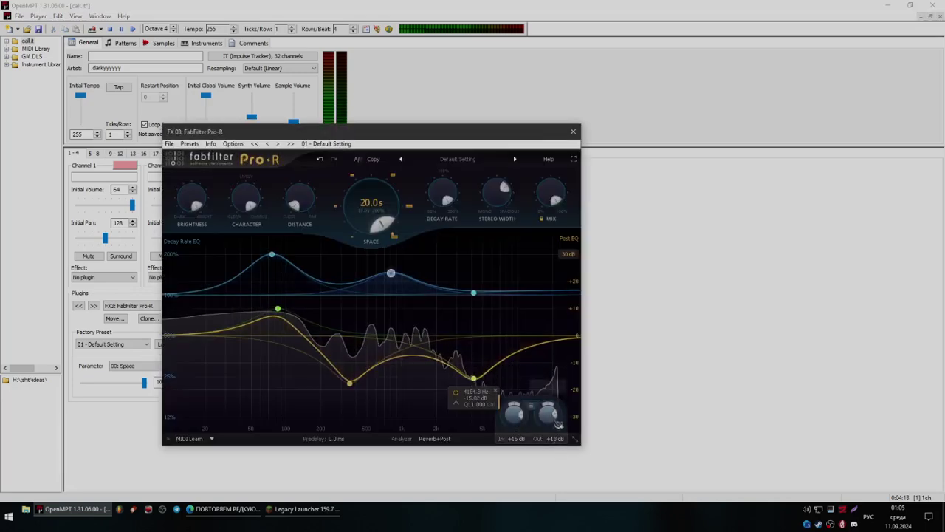
mouse_move(557, 413)
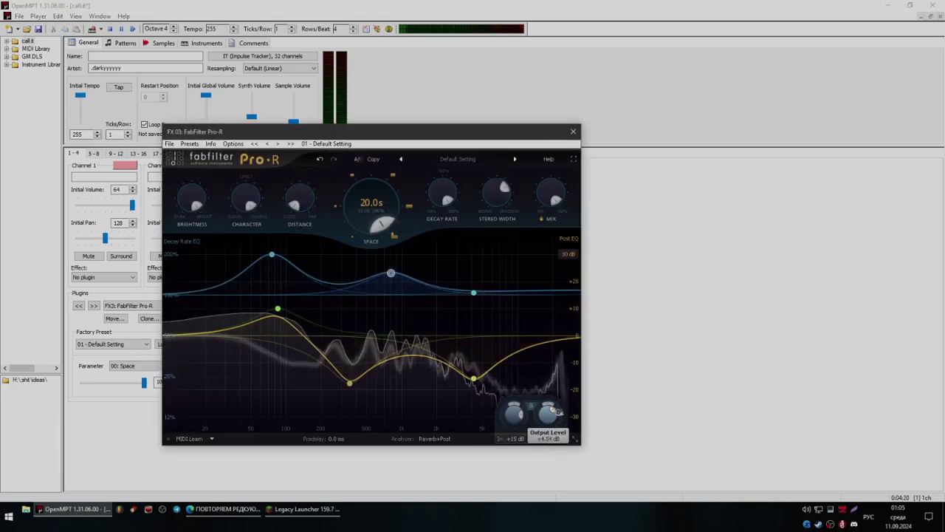
left_click(573, 132)
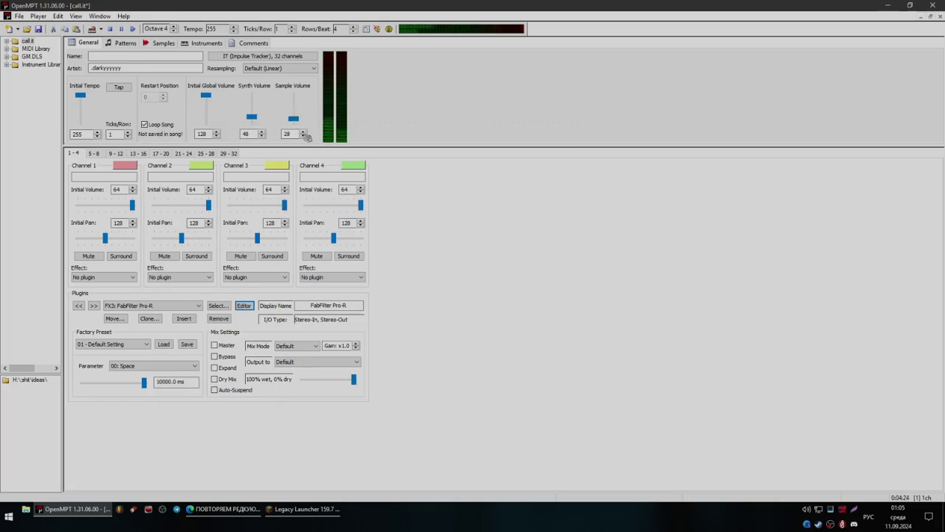
left_click(303, 132)
left_click(303, 132)
- Redraw sample 2's waveform as a descending slope from about 1 ms to 1.9 ms and transpose the sample to B-6
left_click(151, 44)
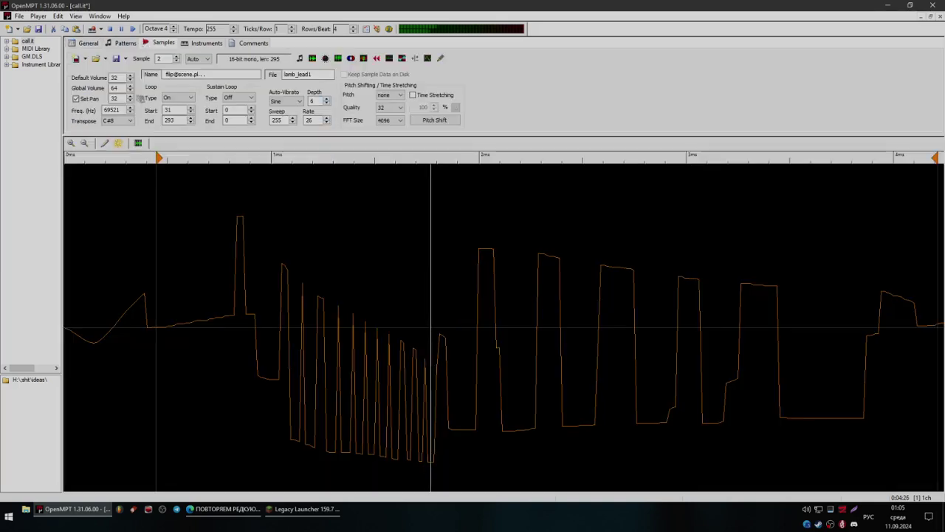
left_click_drag(280, 359, 462, 472)
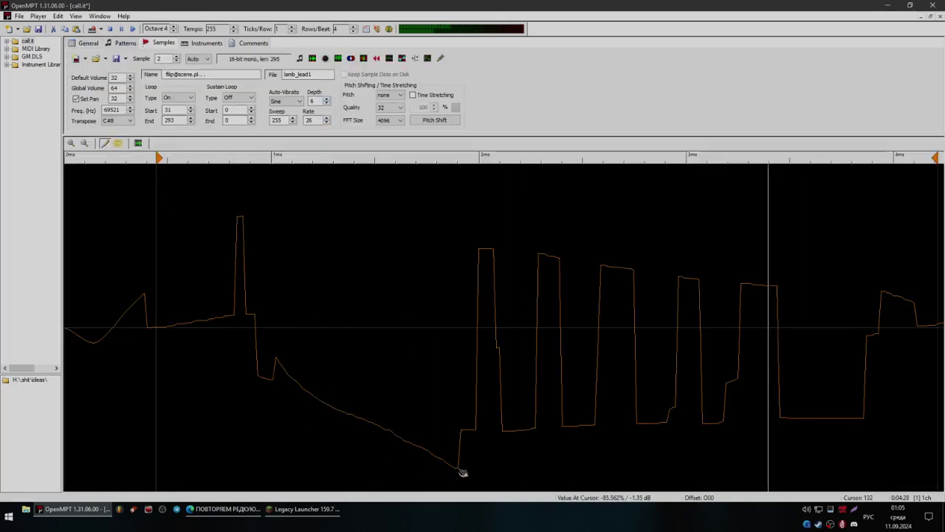
left_click(130, 122)
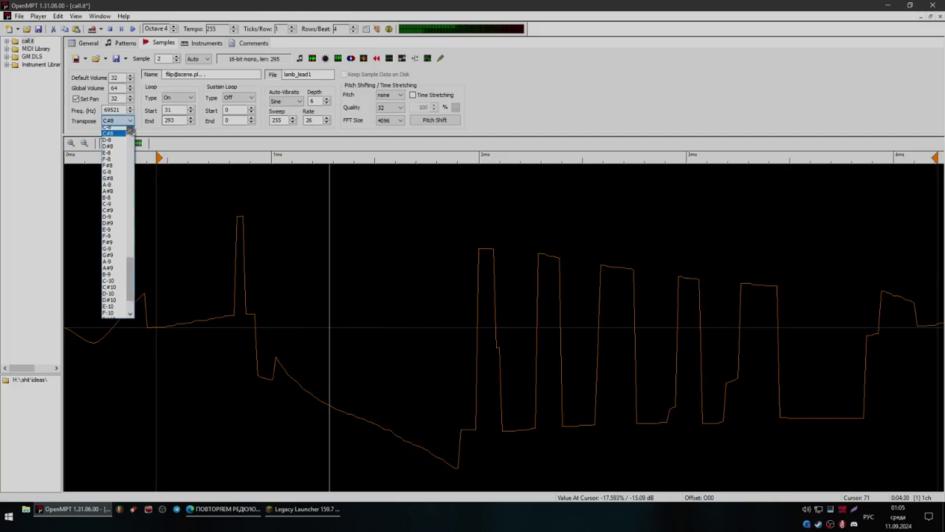
scroll(130, 131, "up", 4)
left_click(120, 134)
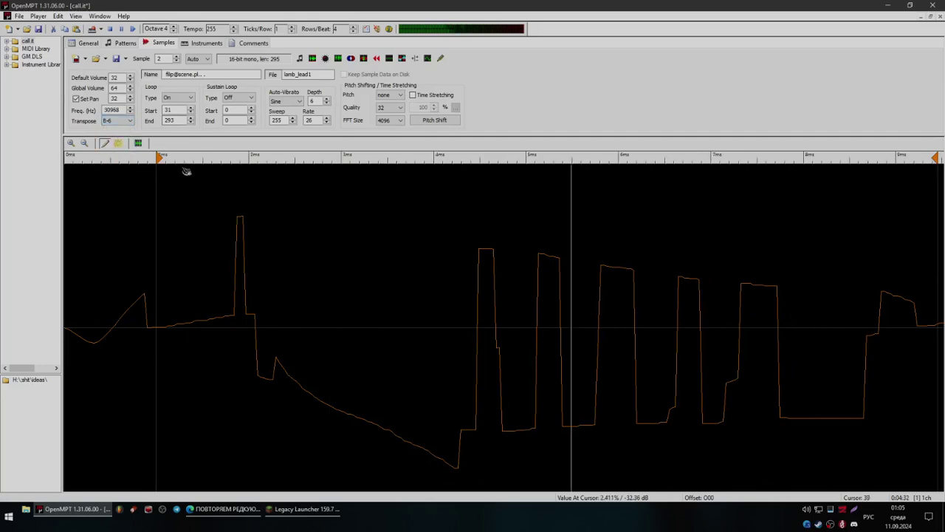
left_click(124, 44)
key("q")
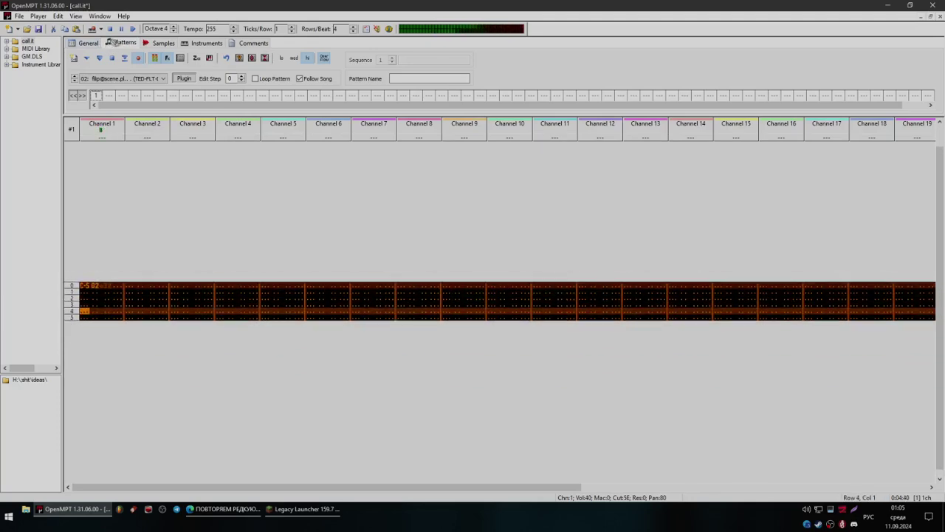
left_click(72, 129)
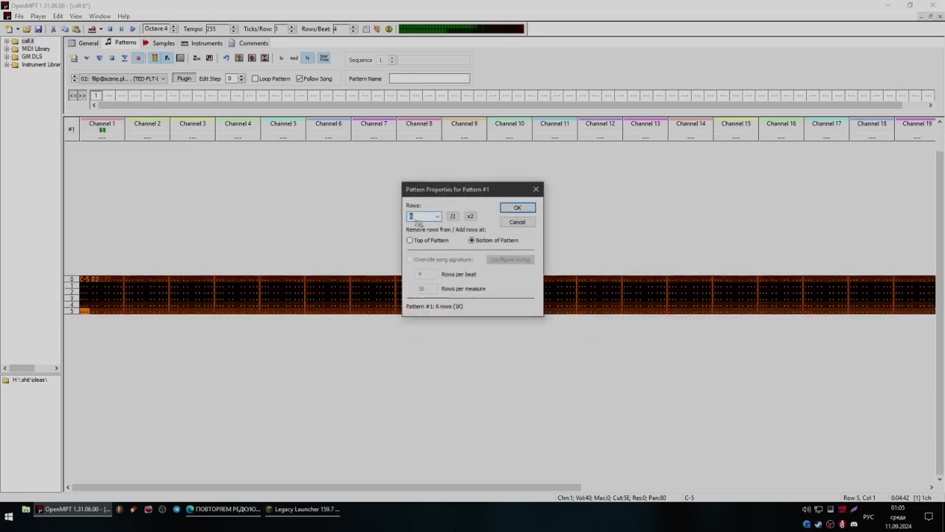
left_click(511, 222)
- Add a new pattern after pattern 1 in the order list and select it
double_click(108, 96)
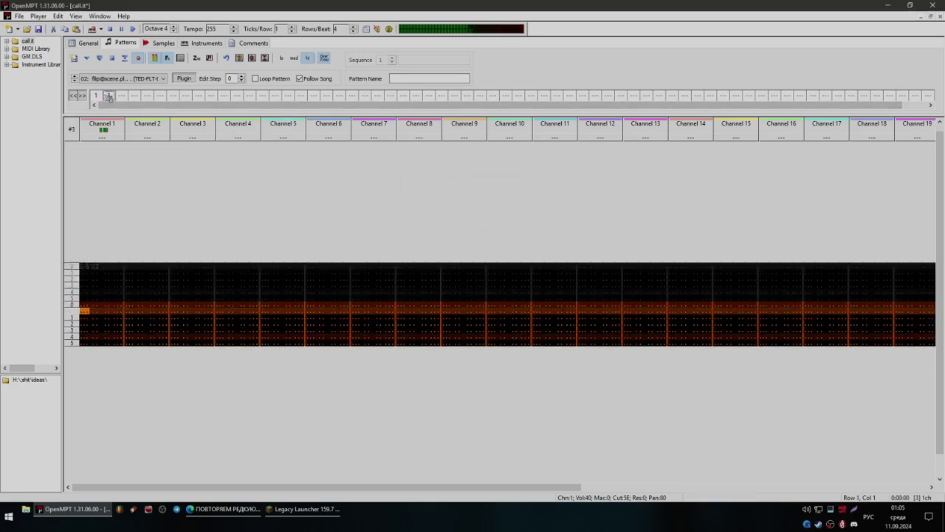
left_click(107, 96)
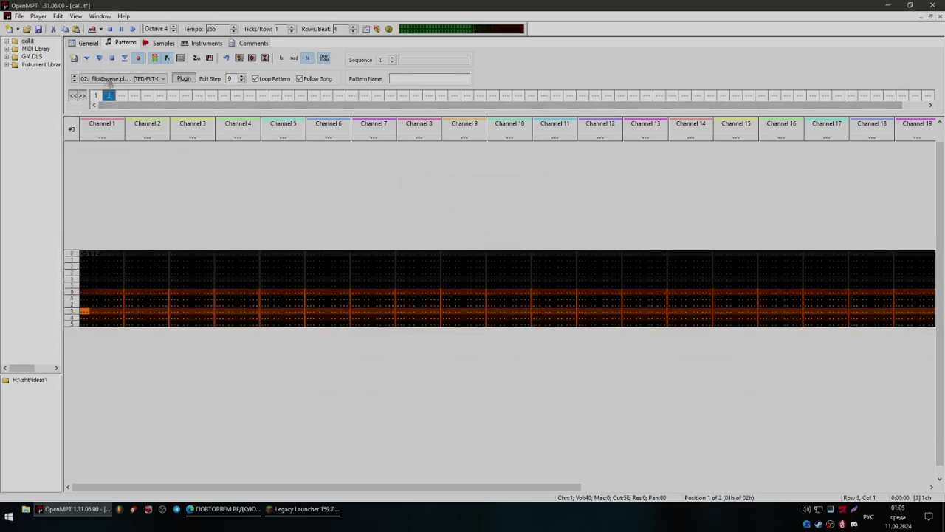